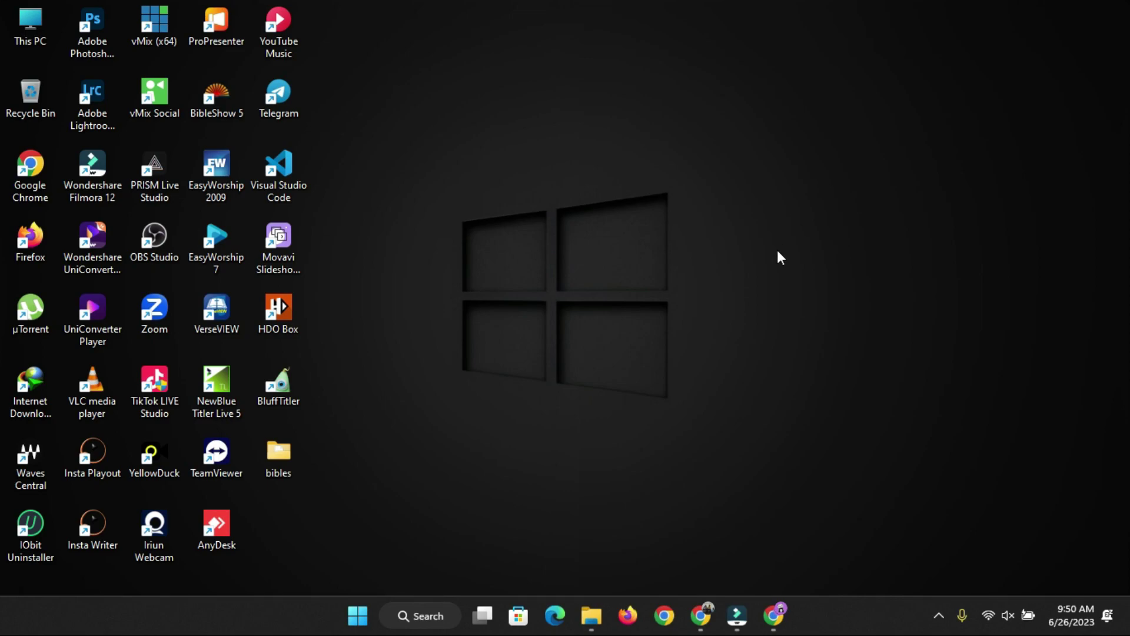
Step: Search Google for 'easyworship 7' in a new Chrome window and open the EasyWorship 7 Software Download page
left_click(775, 612)
type("easyworship 7")
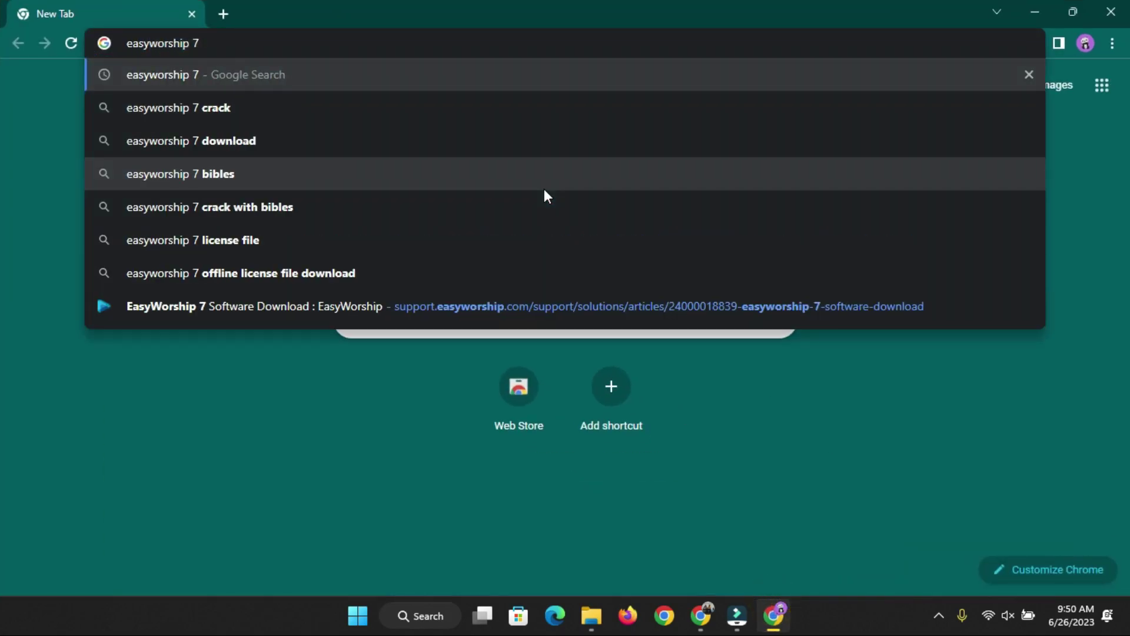
key("Return")
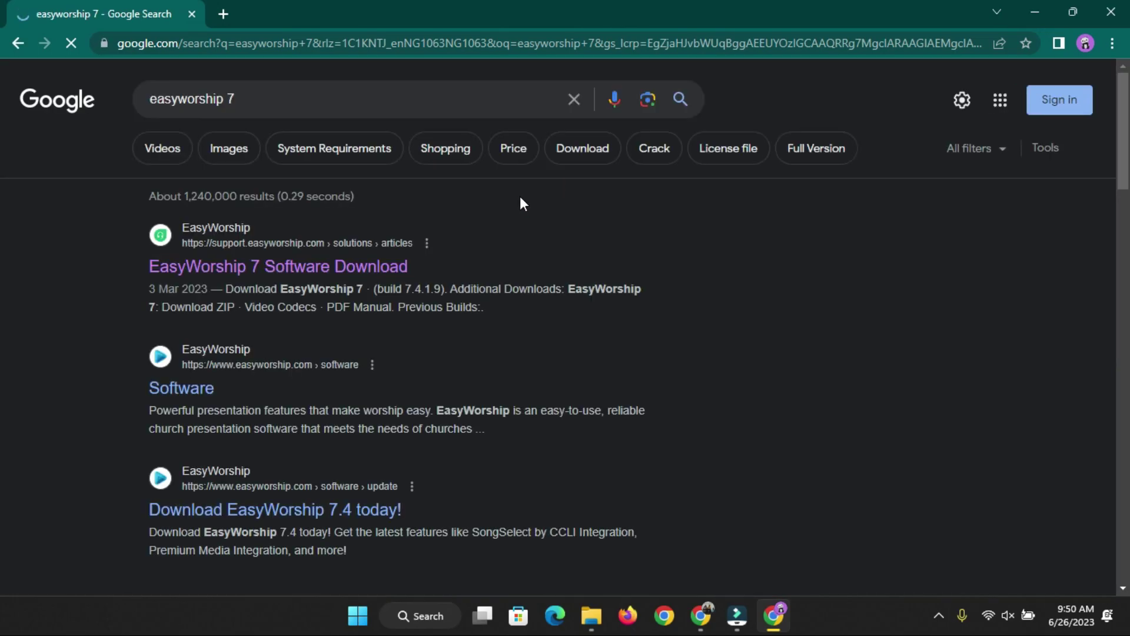
left_click(325, 272)
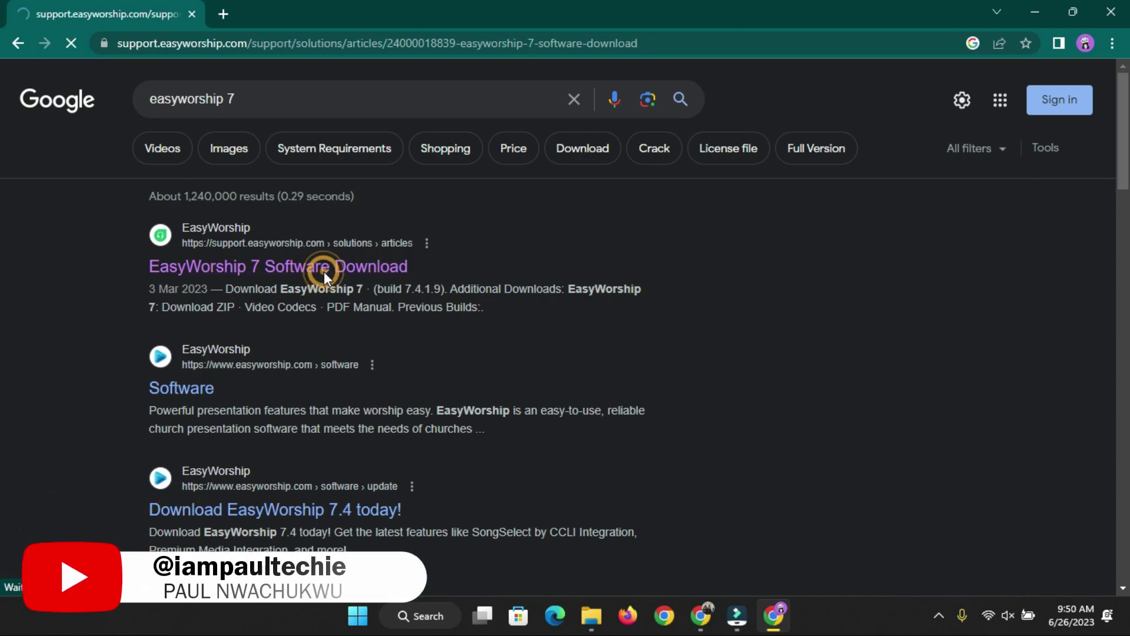
scroll(571, 433, "down", 5)
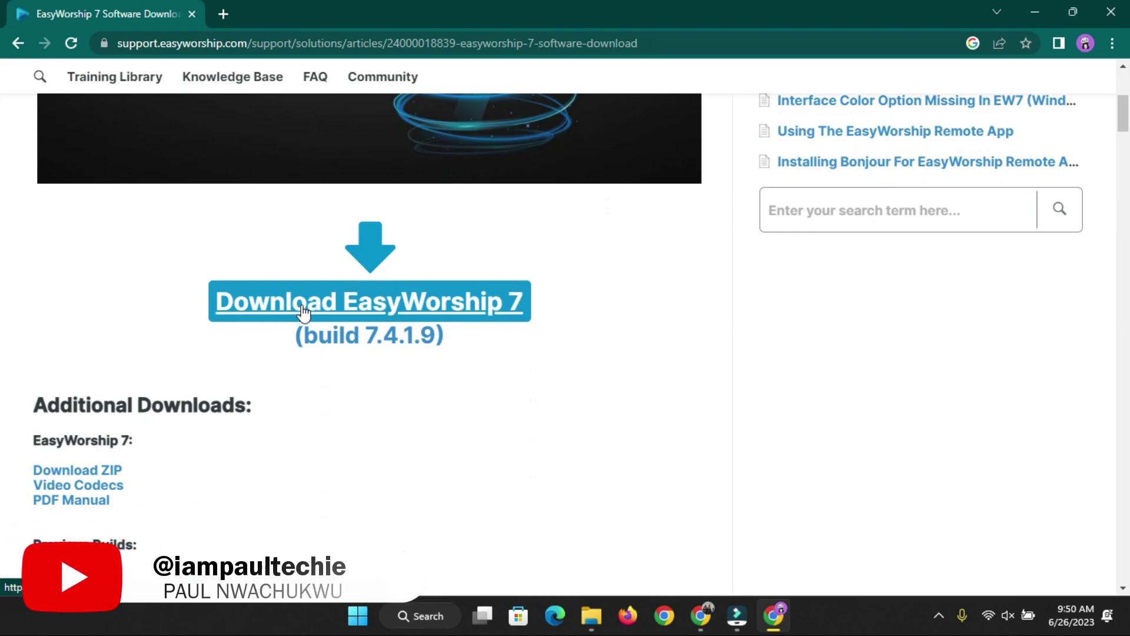
Step: Download the EasyWorship-7.4.1.9.exe installer and bring up its download options
left_click(303, 312)
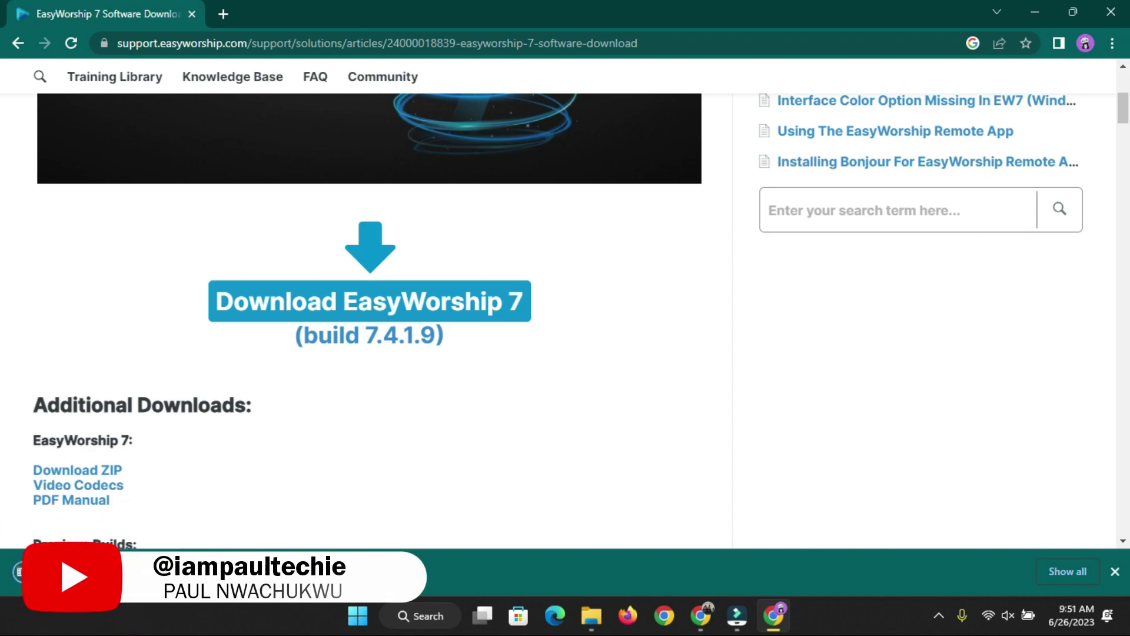
left_click(175, 568)
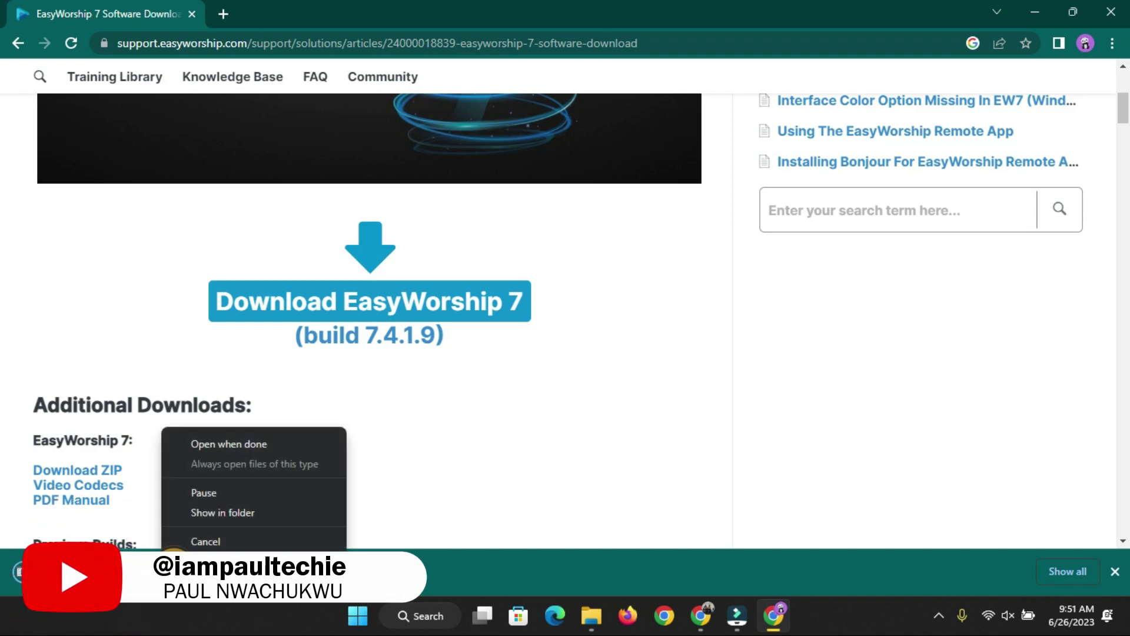
Step: Show the installer in Downloads and run EasyWorship-7.4.1.9 as administrator
left_click(218, 516)
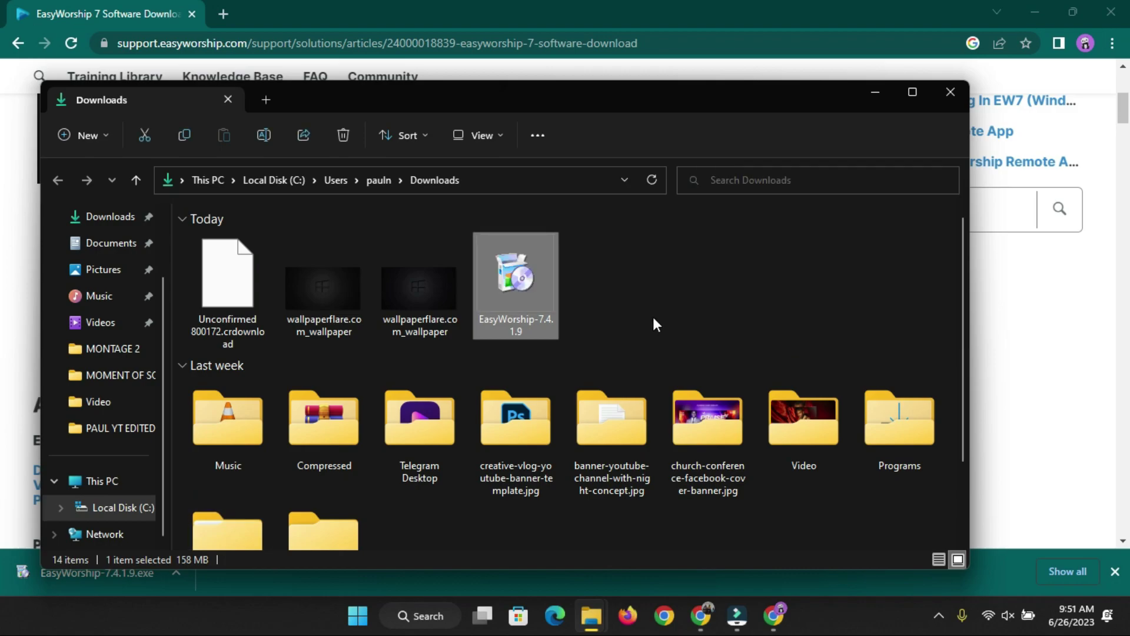
double_click(533, 285)
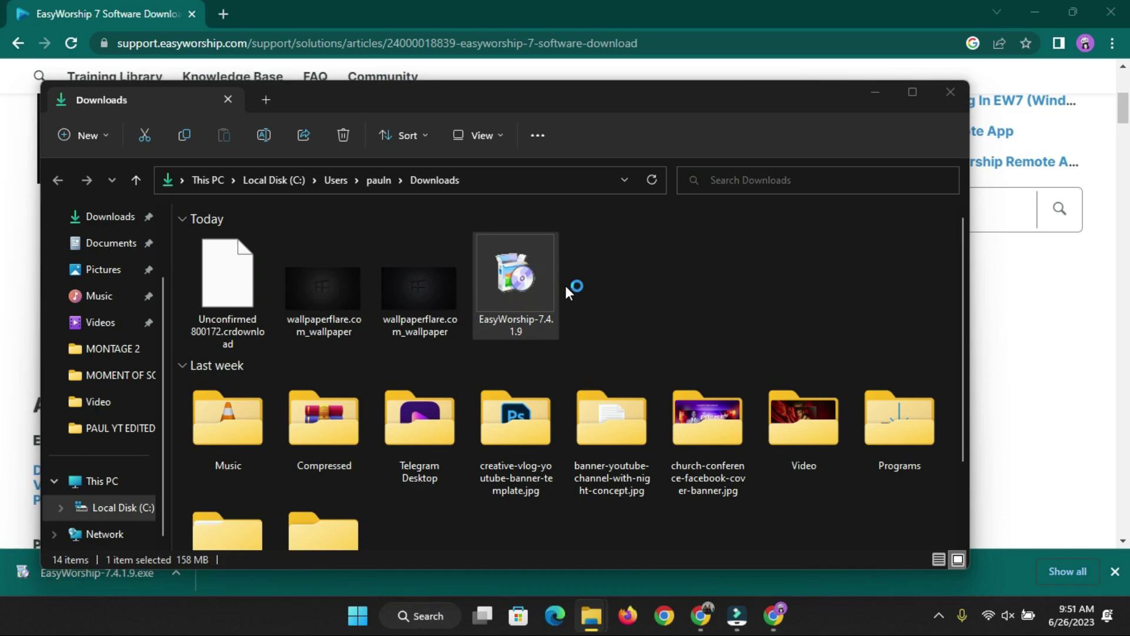
right_click(525, 289)
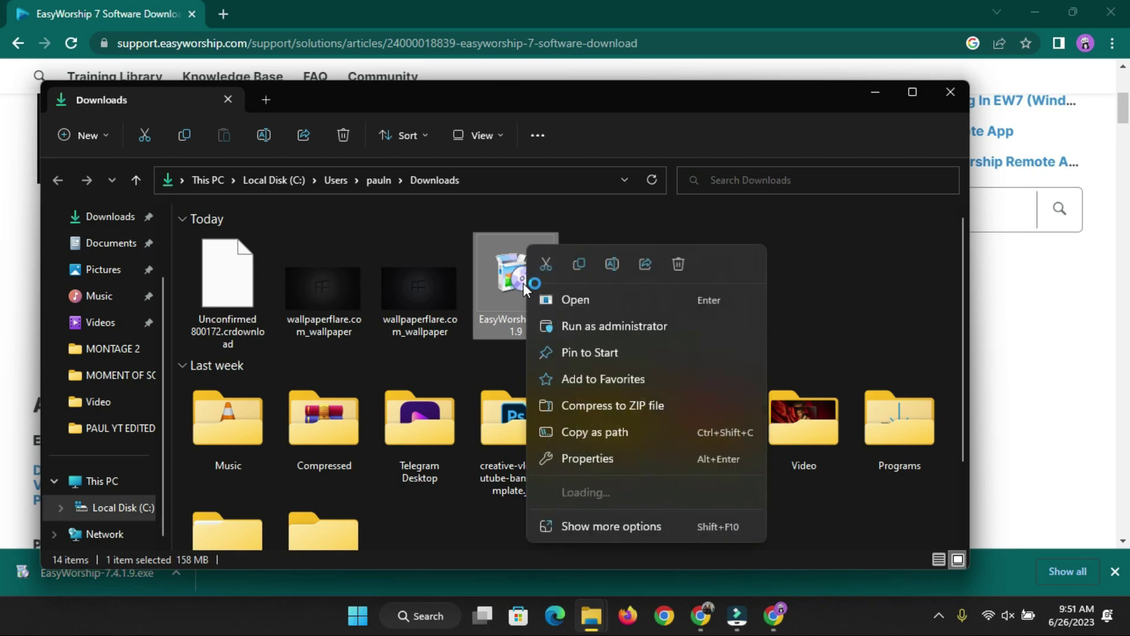
left_click(585, 322)
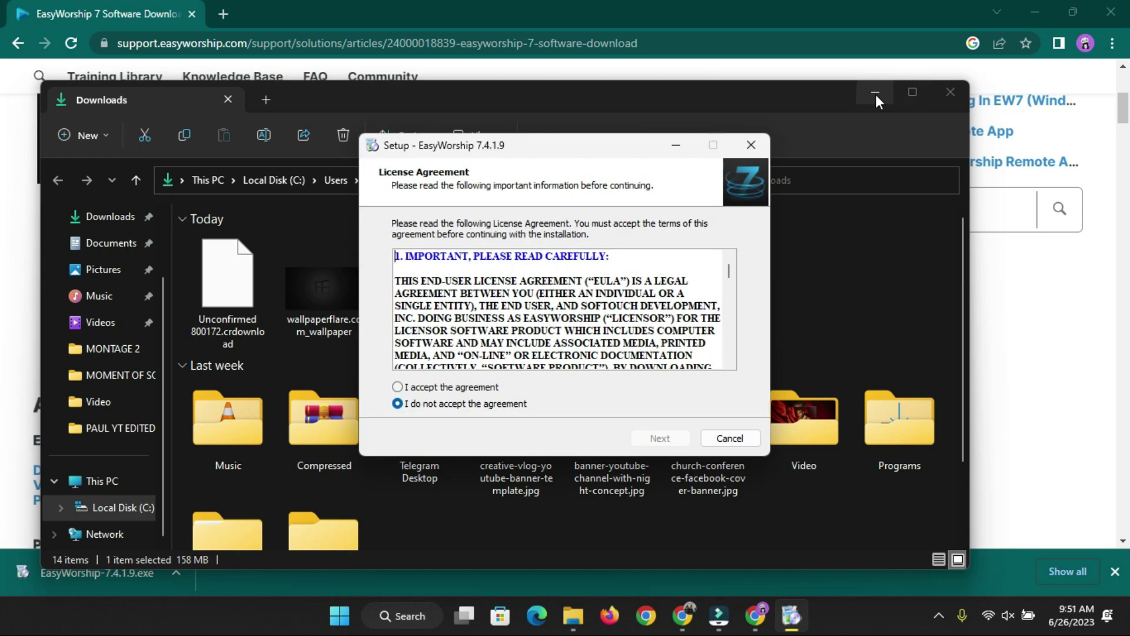
Step: Accept the licence and install EasyWorship 7, minimizing Chrome and File Explorer, then finish the wizard
left_click(431, 387)
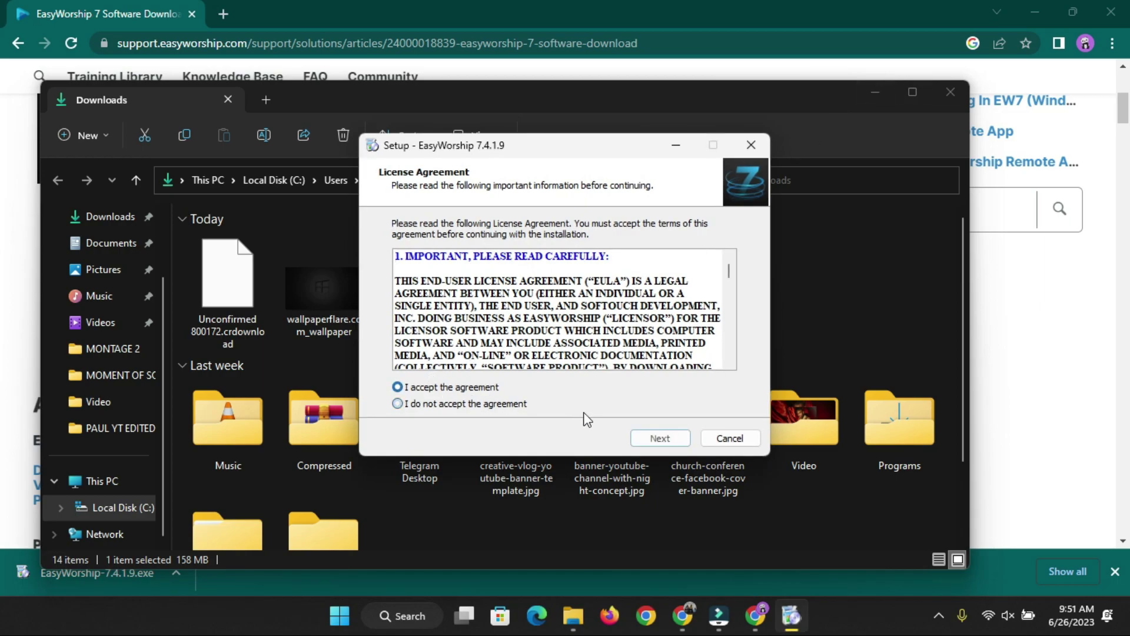
left_click(654, 439)
left_click(653, 439)
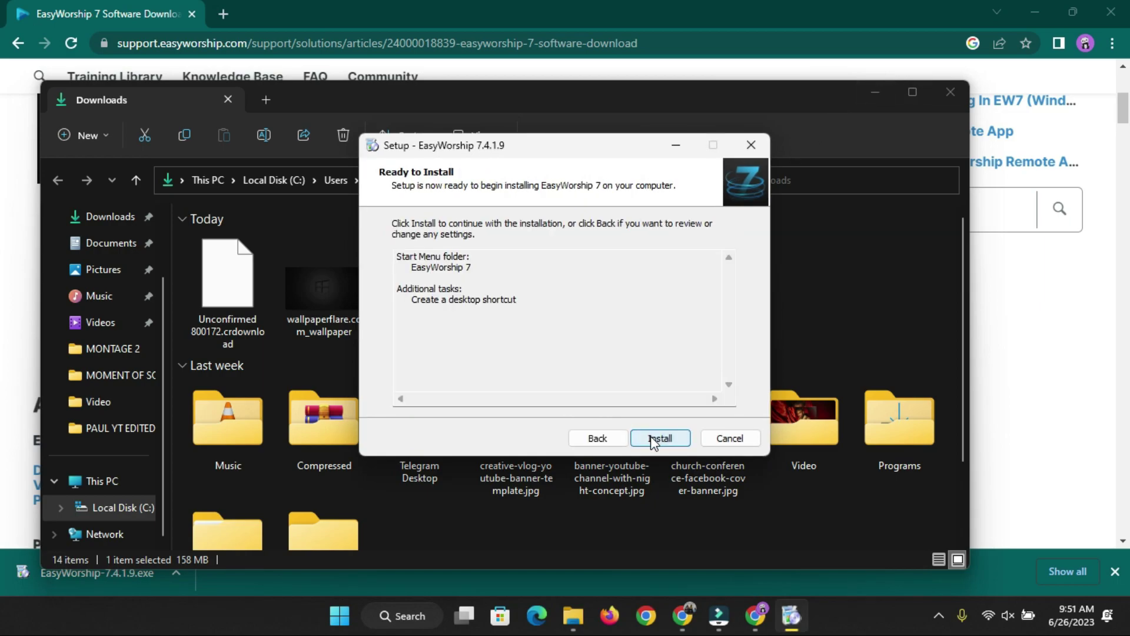
left_click(656, 438)
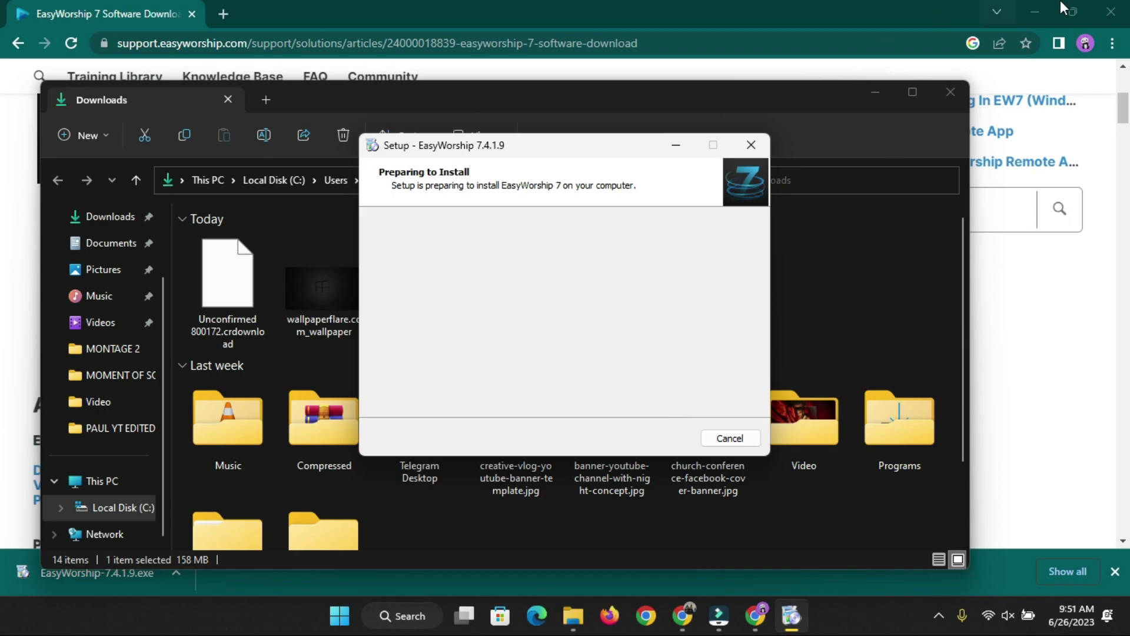
left_click(1036, 12)
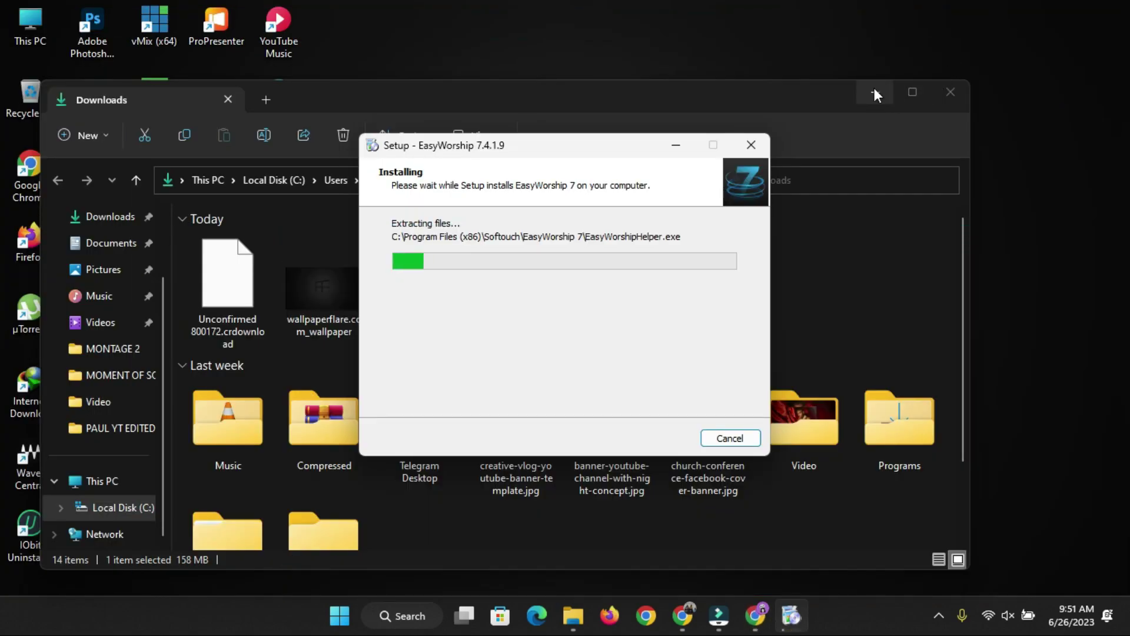
left_click(874, 89)
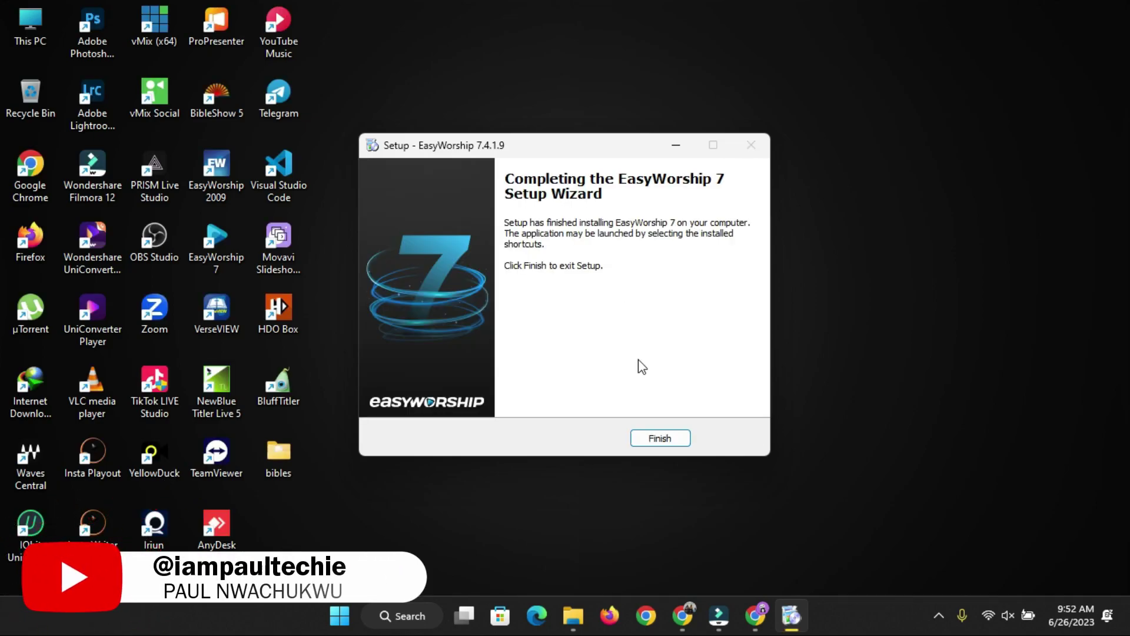
left_click(658, 437)
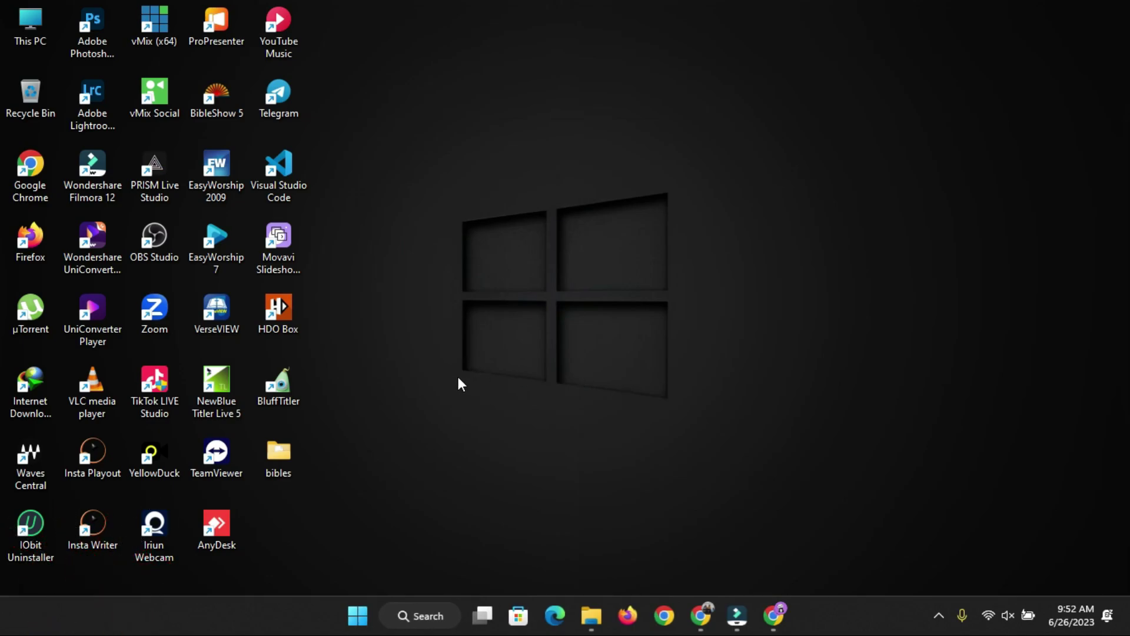
Step: Launch EasyWorship 7 from its desktop shortcut and continue with the Free Edition
double_click(230, 246)
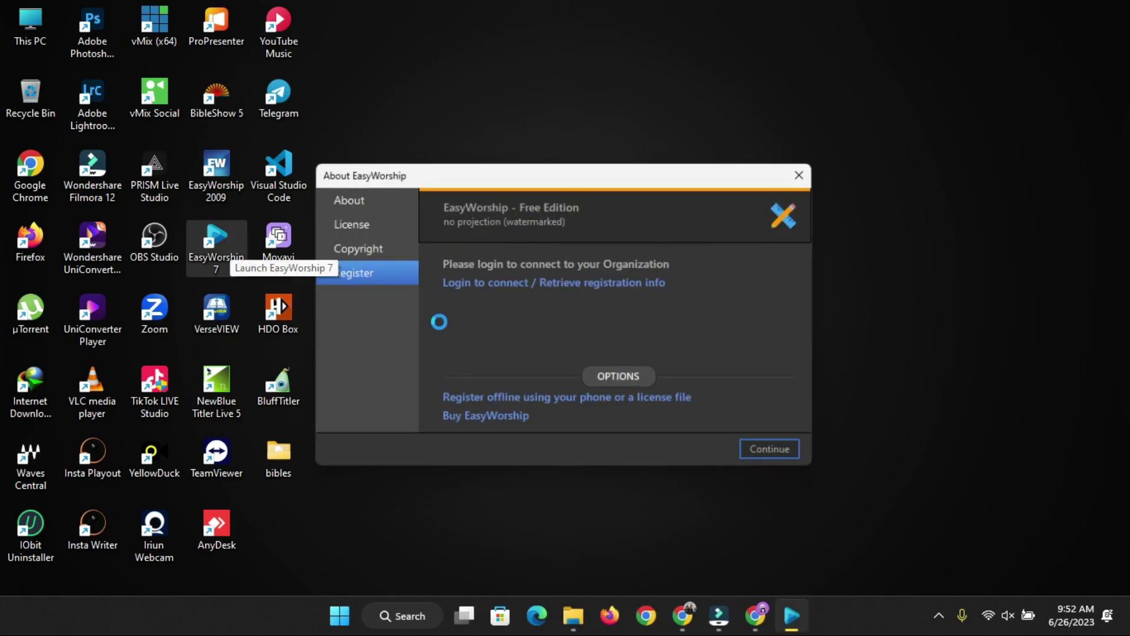
left_click(776, 454)
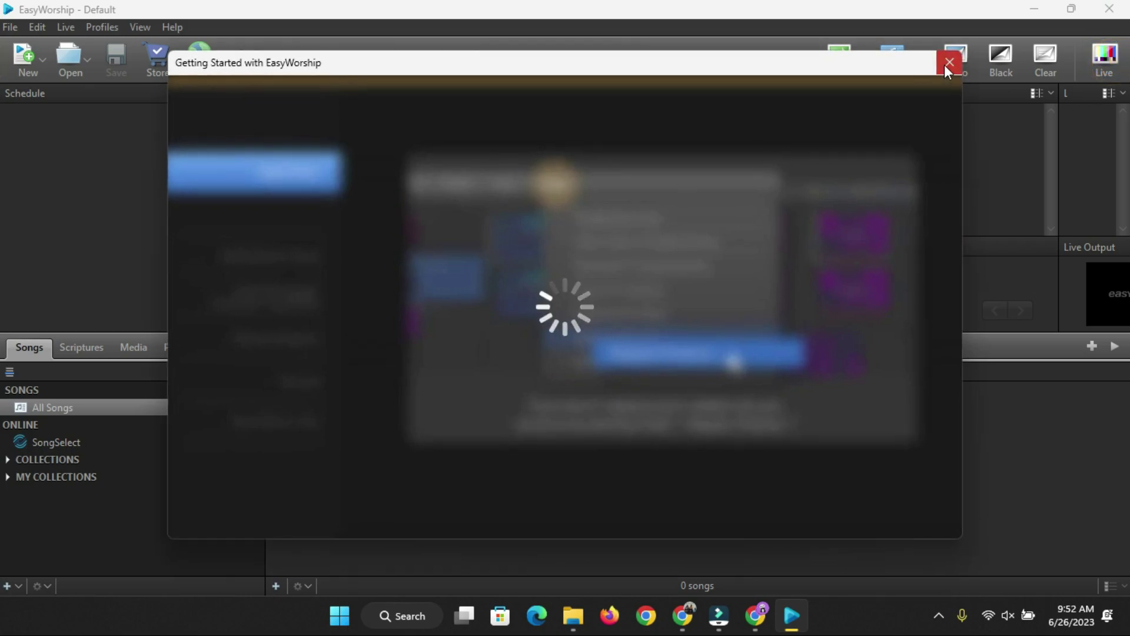
Step: Close Getting Started and get the free Nigerian Pidgin Bible from the Scriptures' More Available list
left_click(946, 63)
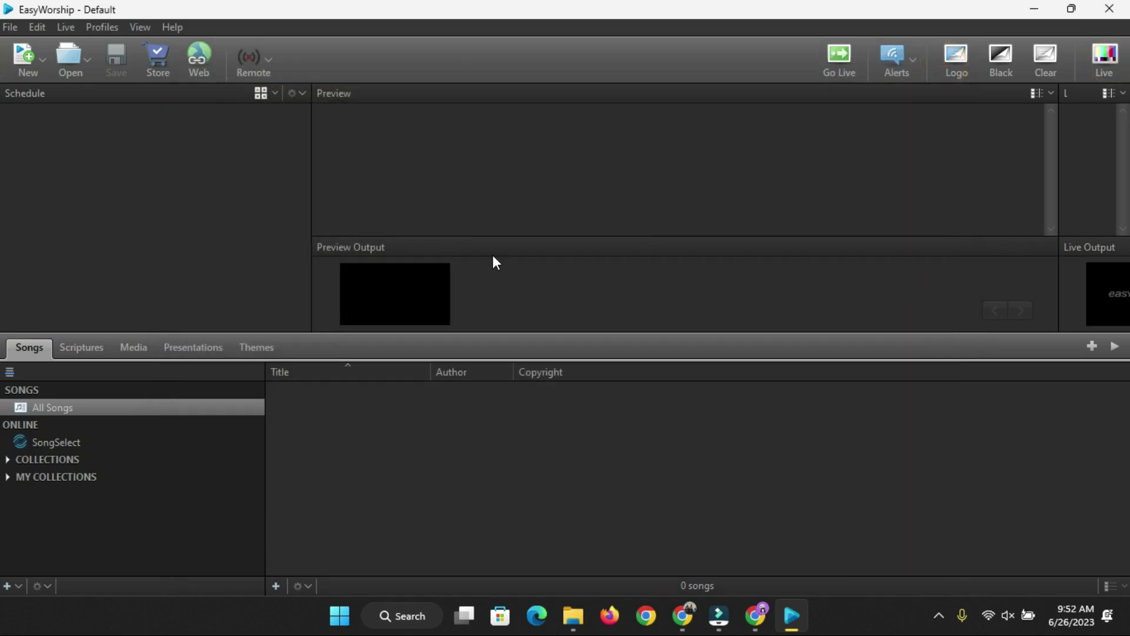
left_click(91, 347)
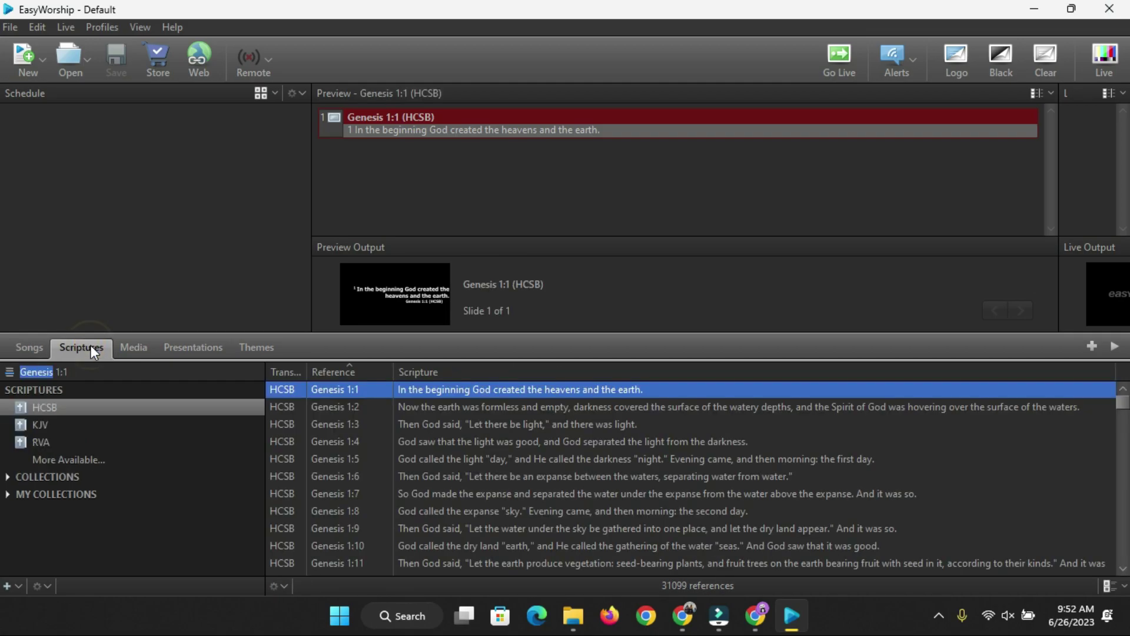
left_click(58, 461)
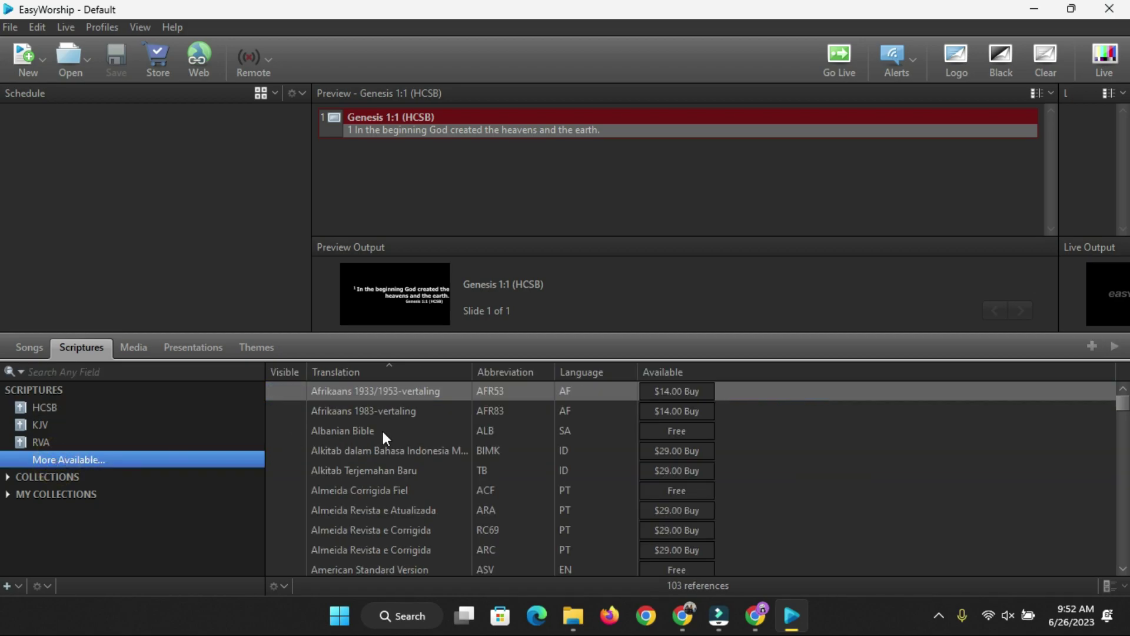
scroll(407, 451, "down", 13)
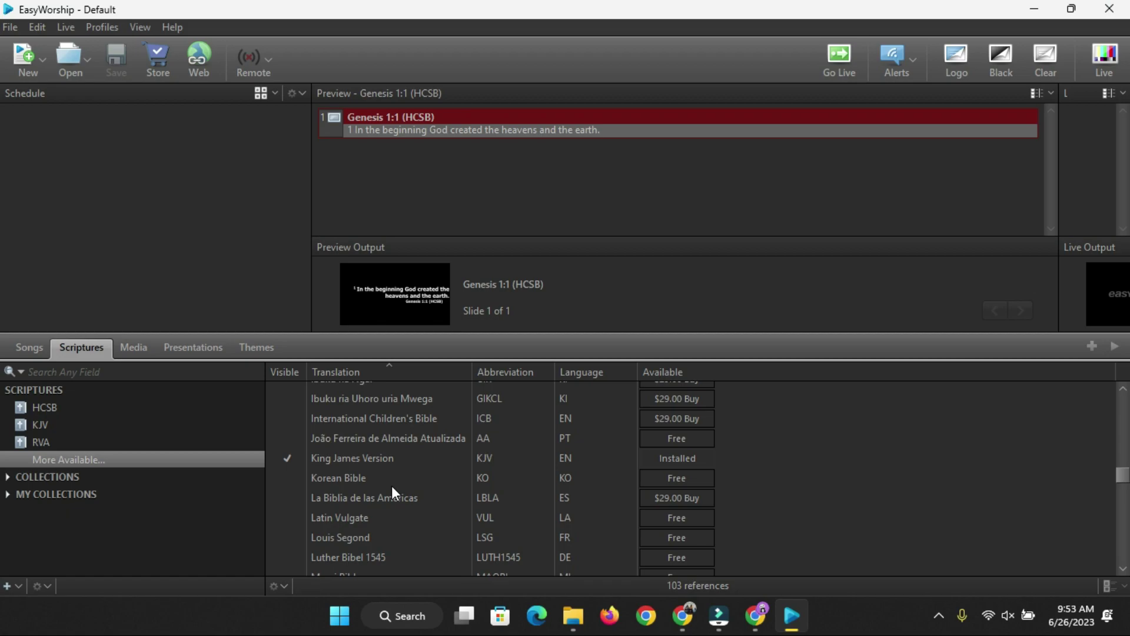
scroll(392, 488, "down", 4)
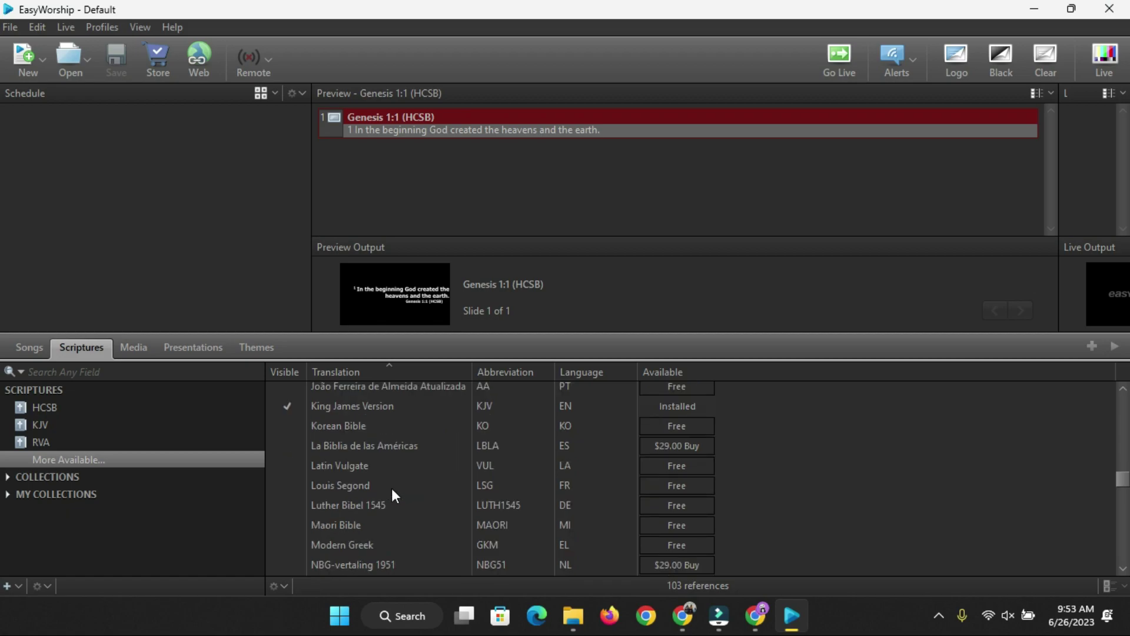
scroll(393, 495, "down", 2)
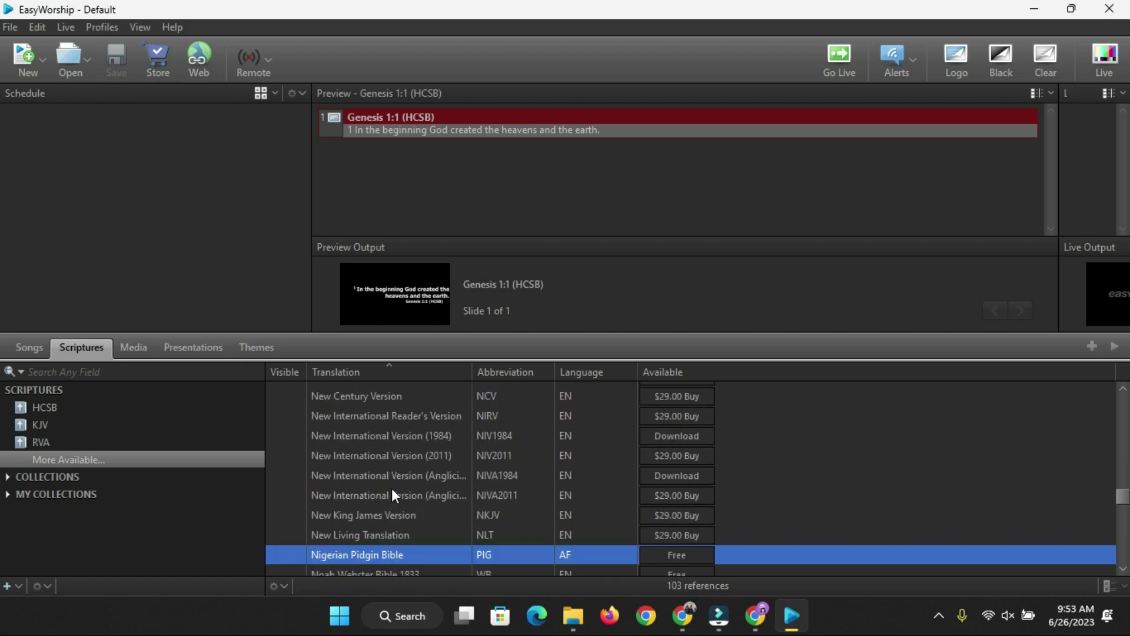
scroll(345, 559, "down", 1)
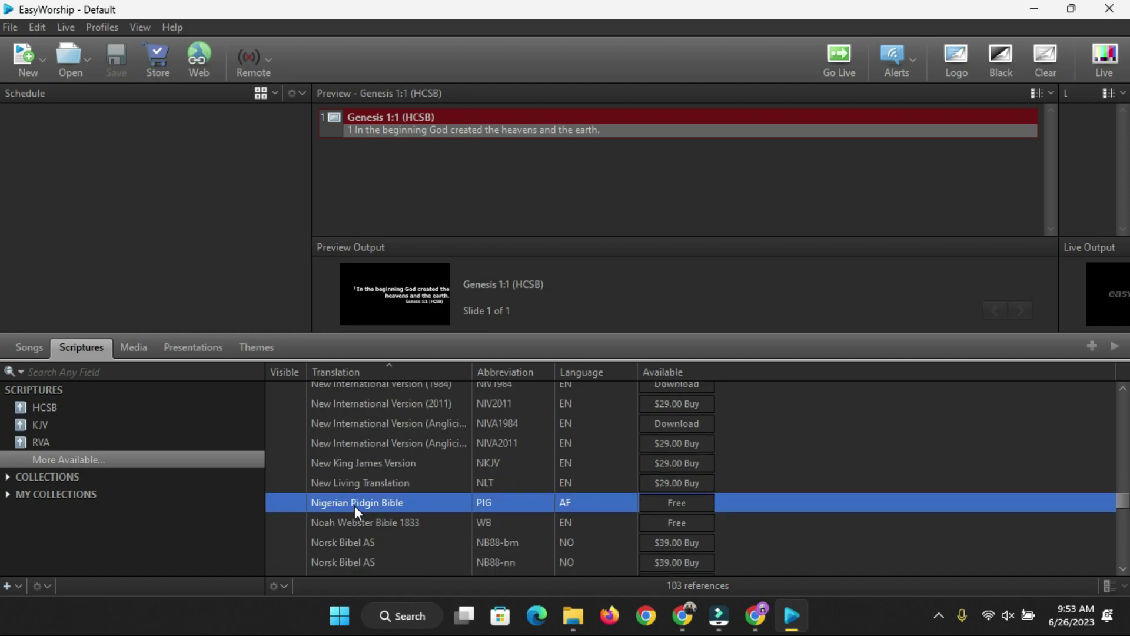
left_click(678, 504)
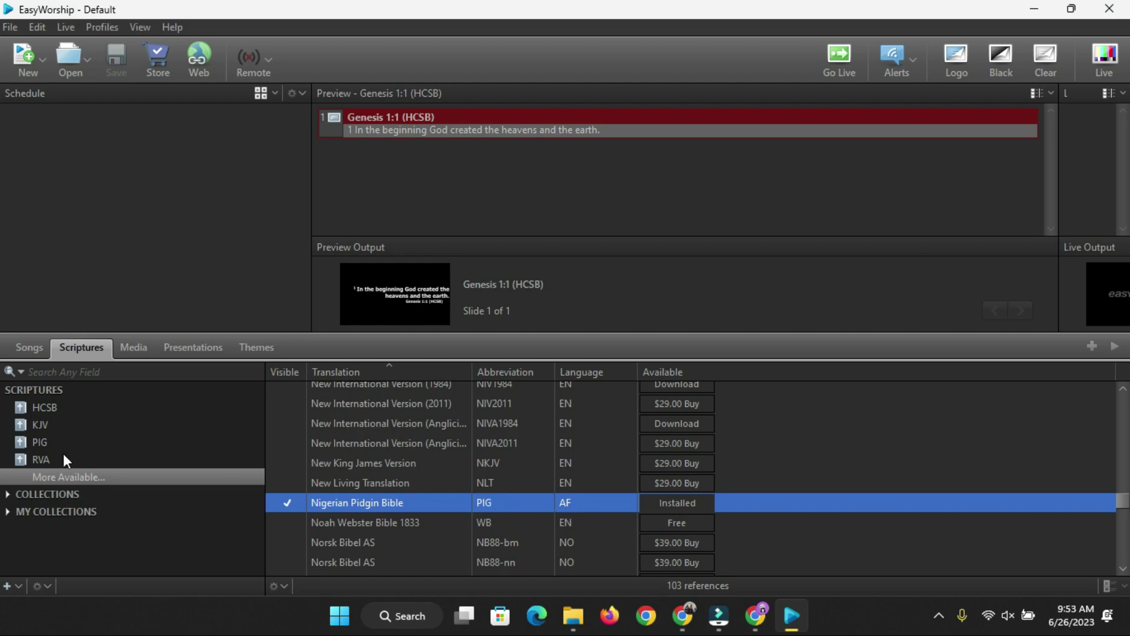
Step: Select the PIG Bible and schedule Genesis 1:1 and Genesis 1:2
left_click(38, 442)
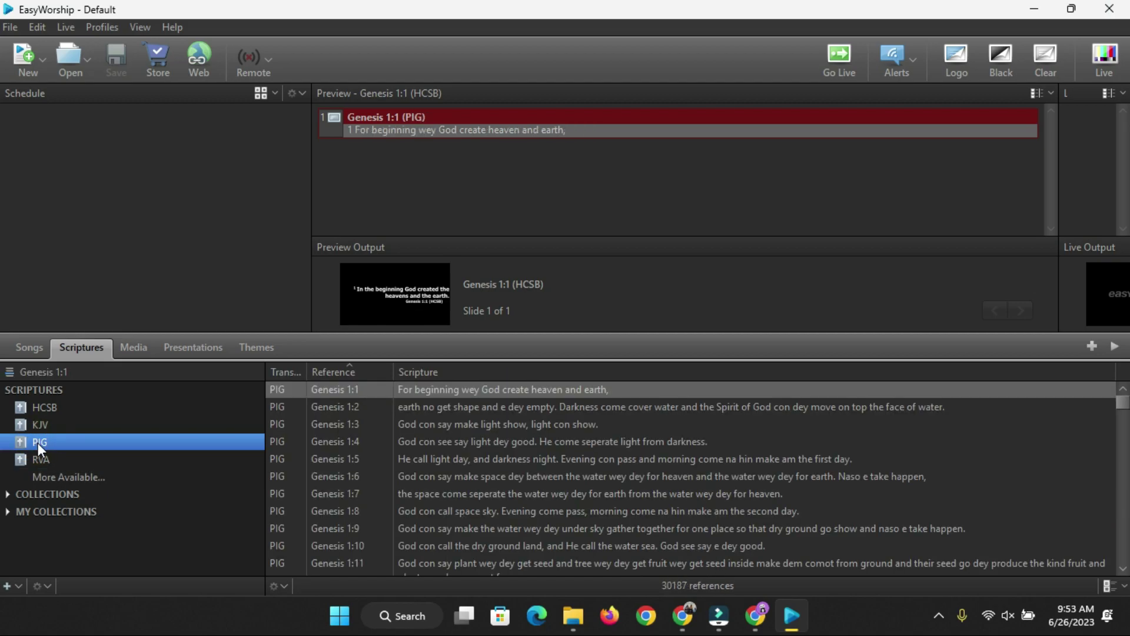
double_click(492, 392)
left_click_drag(1054, 168, 792, 168)
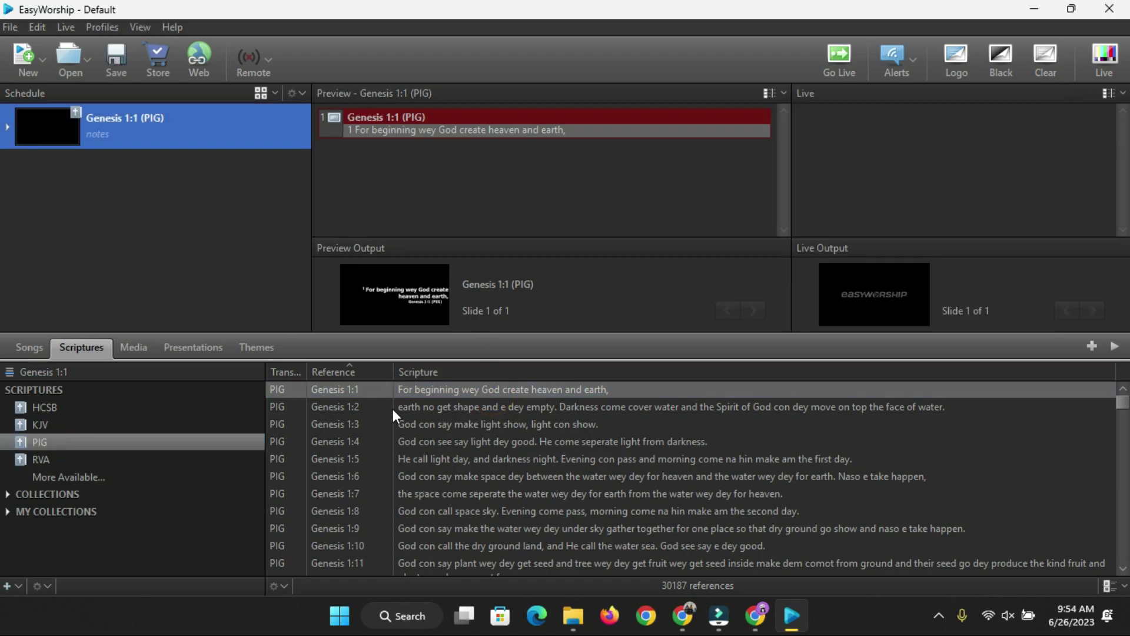
double_click(401, 407)
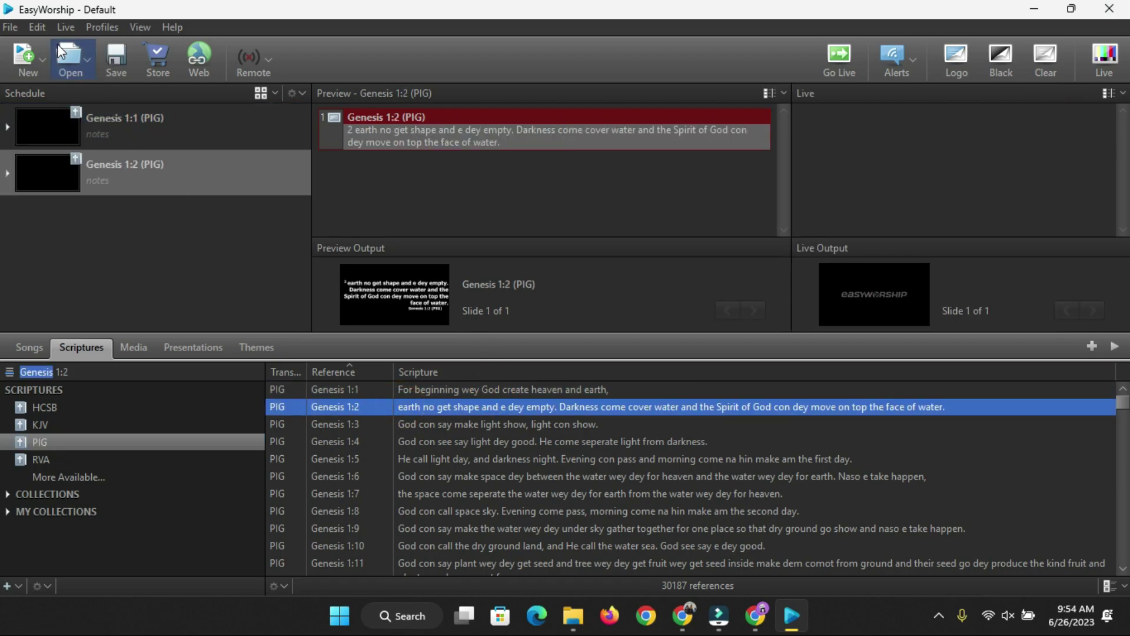
left_click(35, 27)
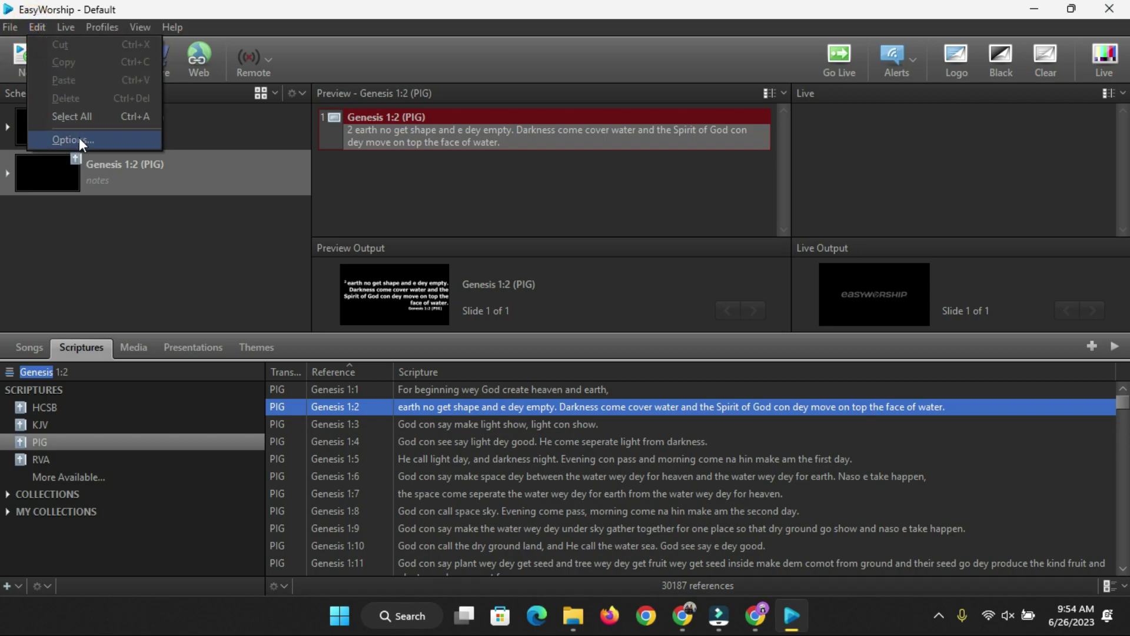
Step: In Edit > Options, set Output Monitor to NDI Stream and Output Format to NTSC 1920 x 1080 29 Hz
left_click(79, 136)
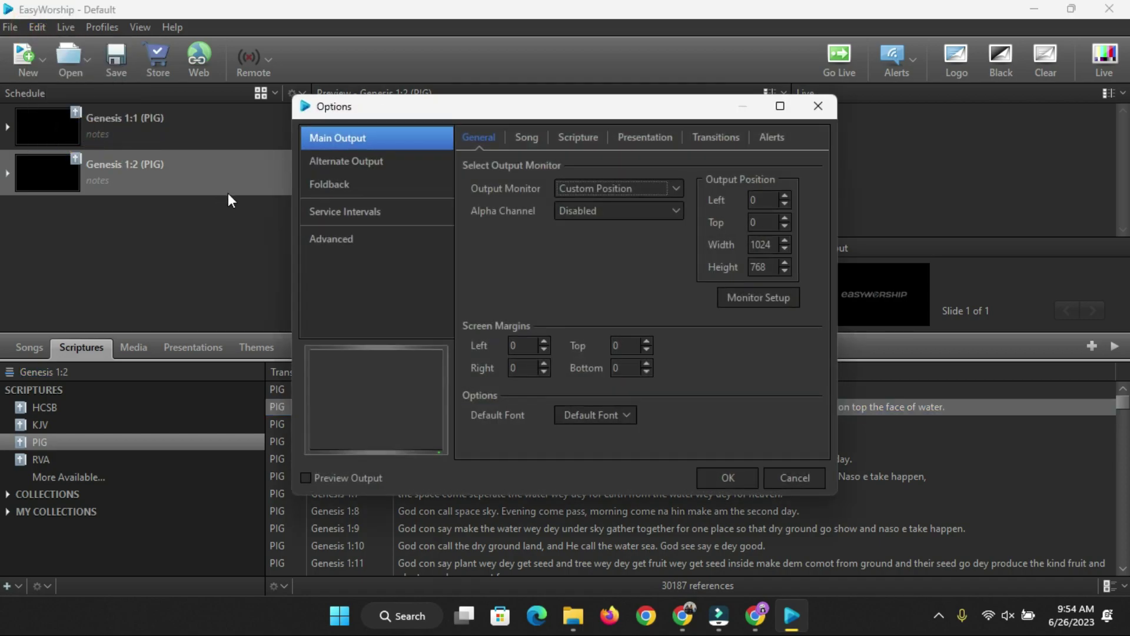
left_click(599, 188)
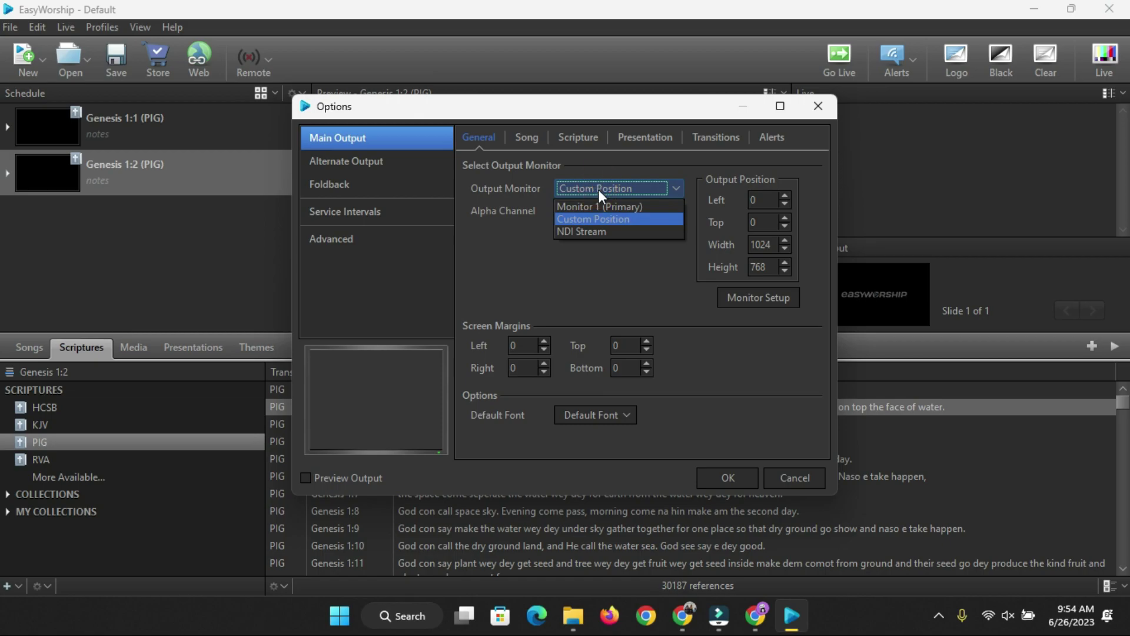
left_click(574, 228)
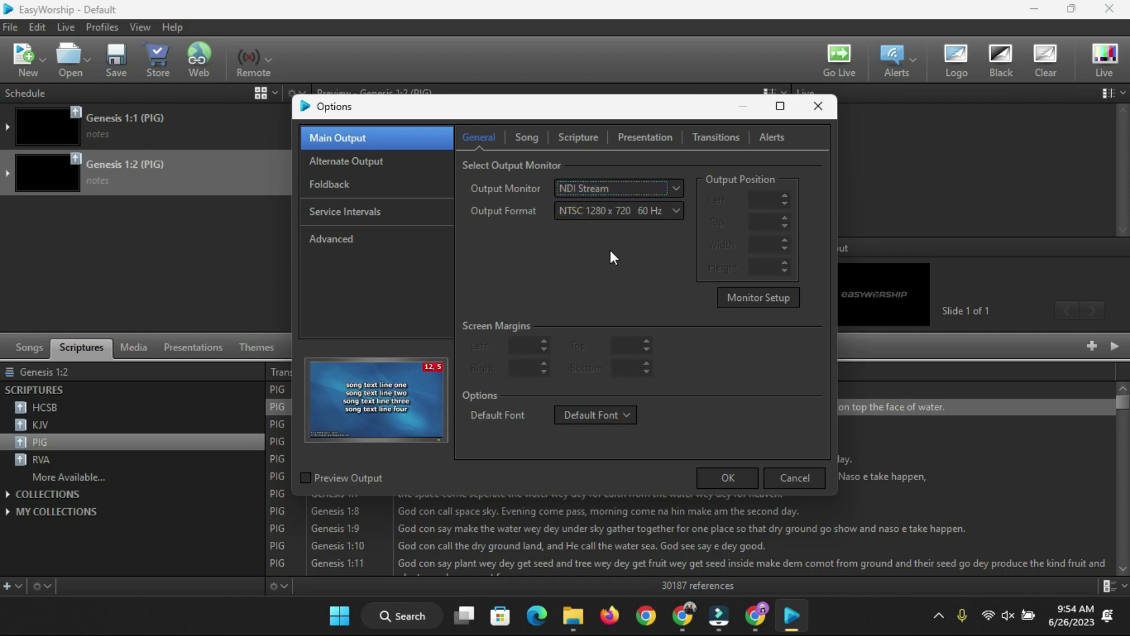
left_click(624, 214)
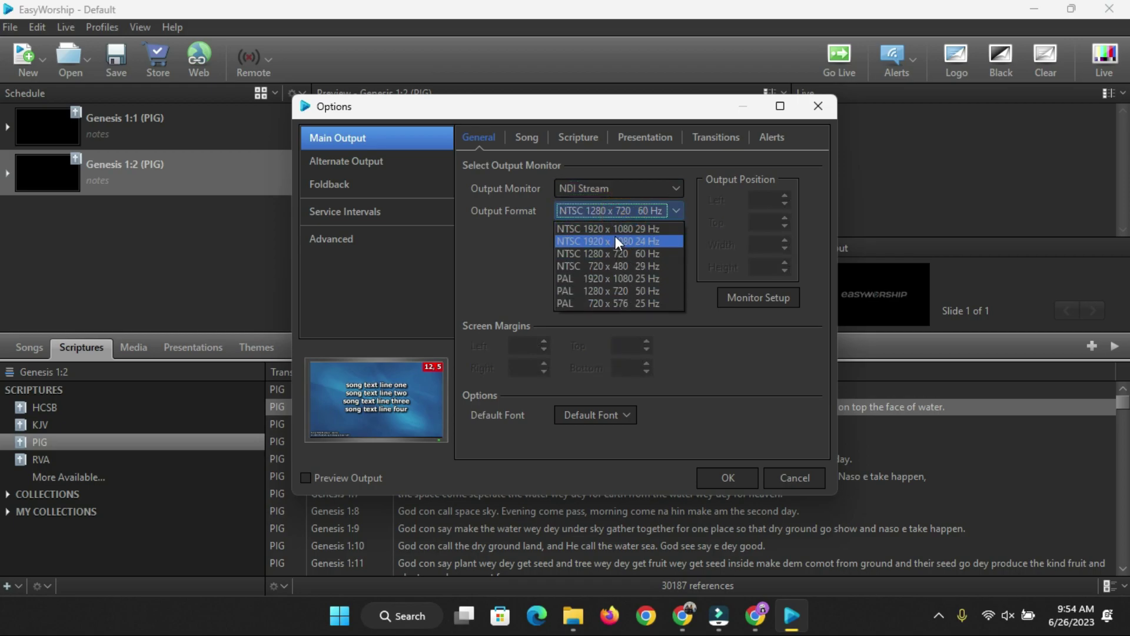
left_click(616, 229)
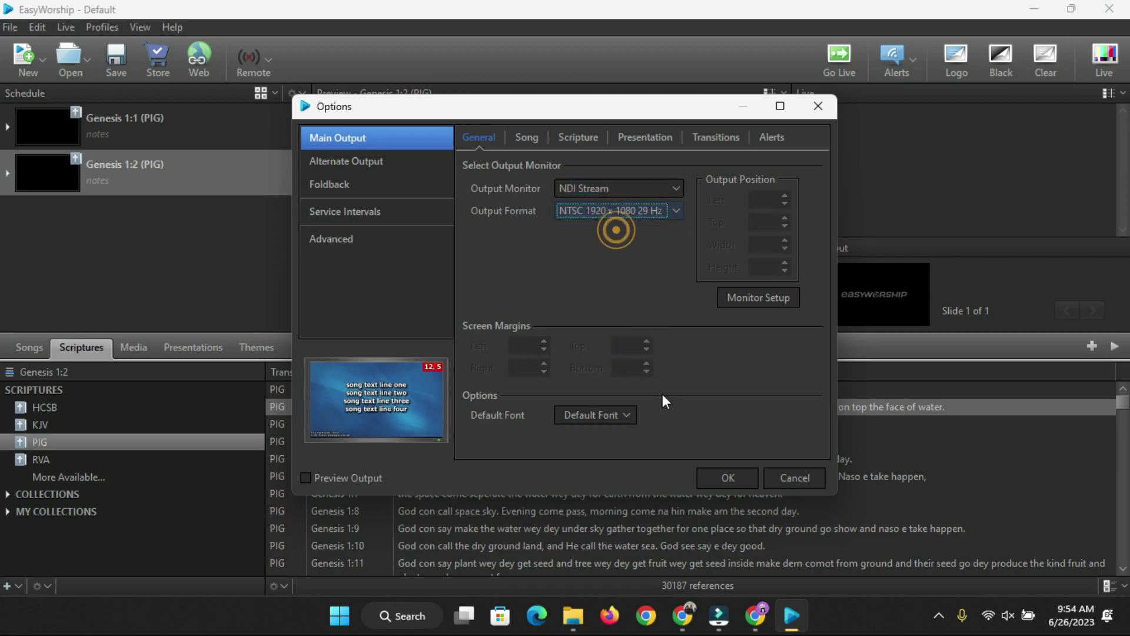
Step: Confirm the NDI output settings and add Genesis 1:3 and 1:4 (PIG) to the schedule
left_click(724, 478)
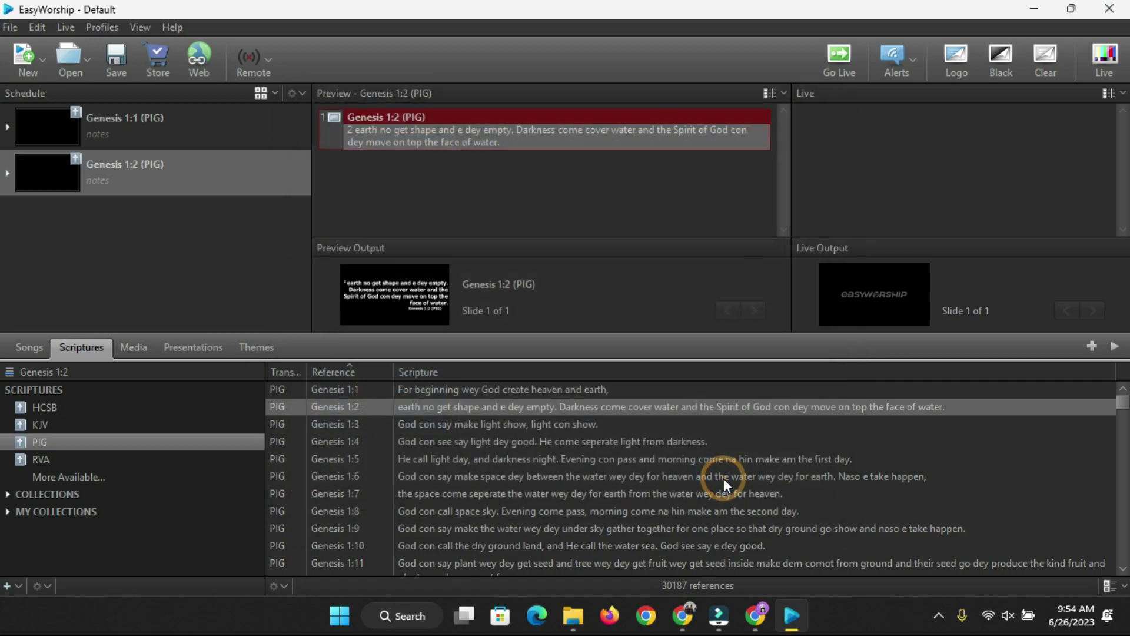
left_click(498, 425)
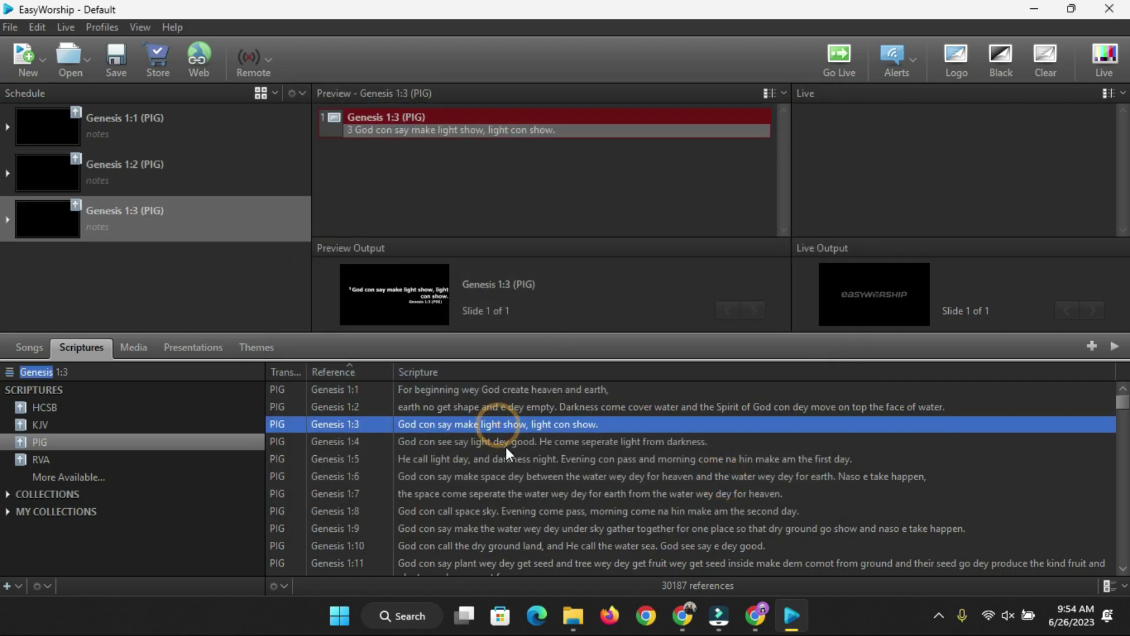
left_click(505, 443)
Step: Minimize EasyWorship, move its window right, and launch vMix from the desktop
left_click(1071, 8)
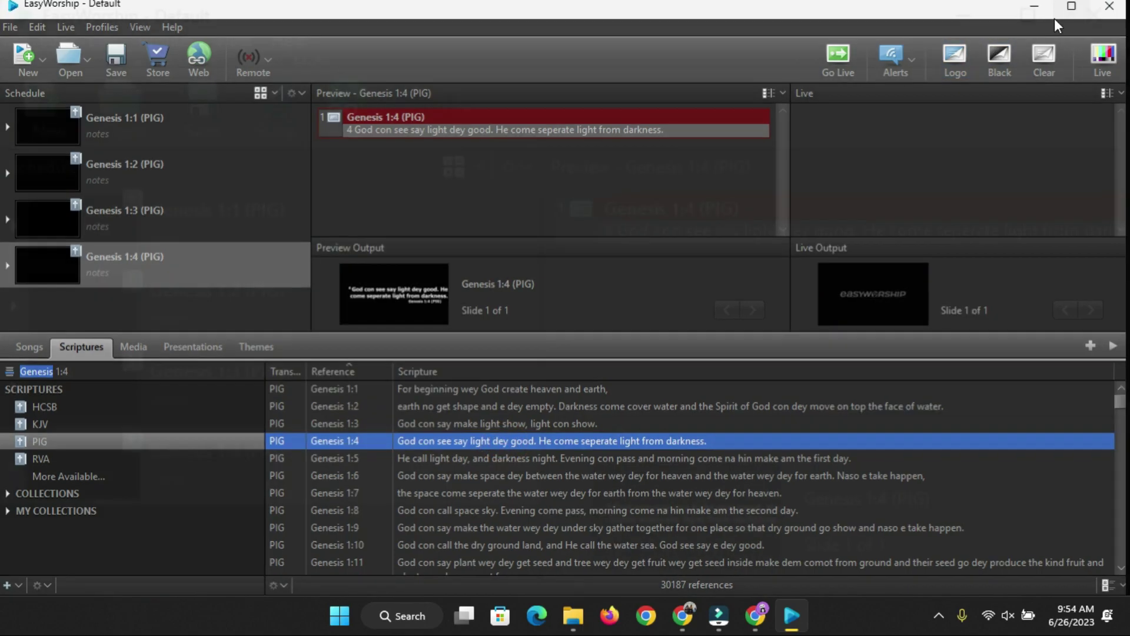
left_click_drag(416, 18, 878, 90)
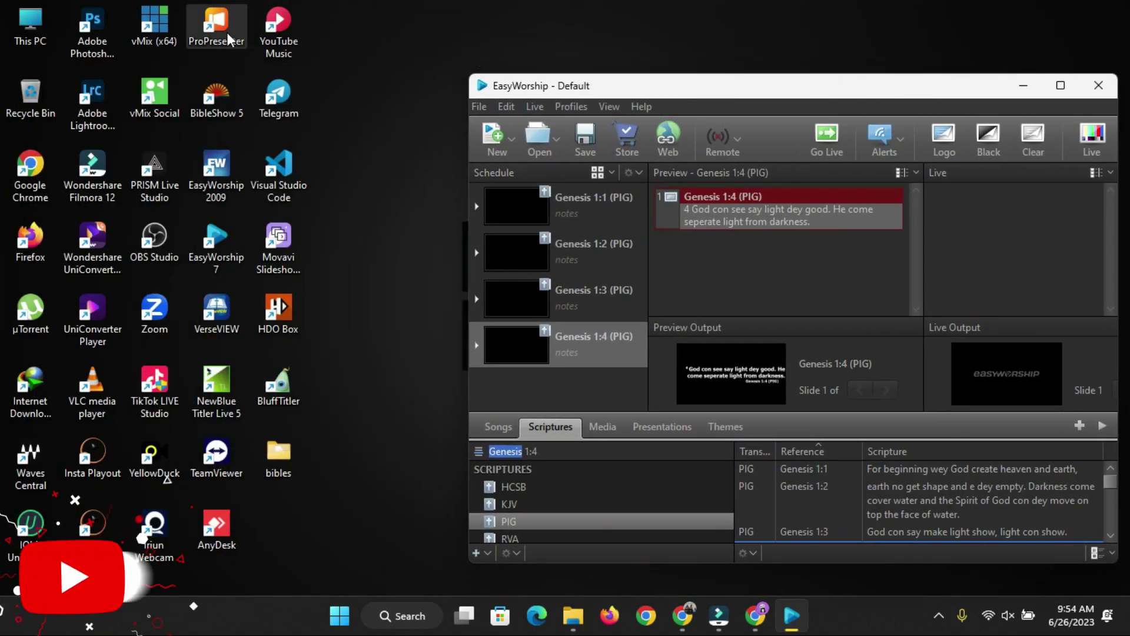
double_click(159, 22)
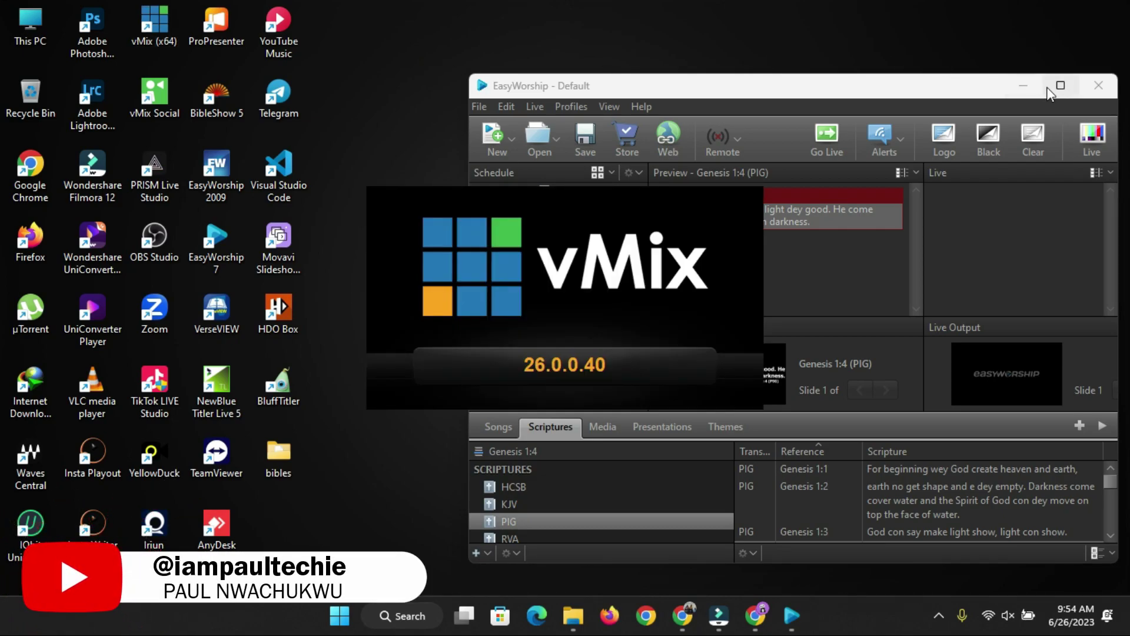
mouse_move(1052, 85)
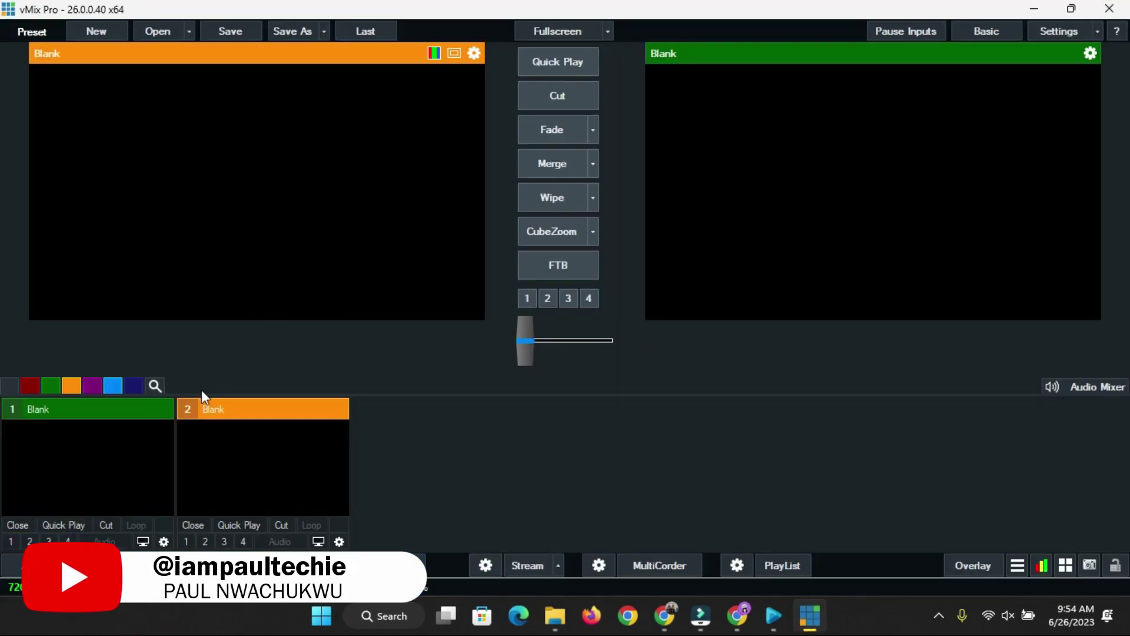
Step: Add the EasyWorship Live feed from NDI / Desktop Capture as vMix input 1
double_click(329, 381)
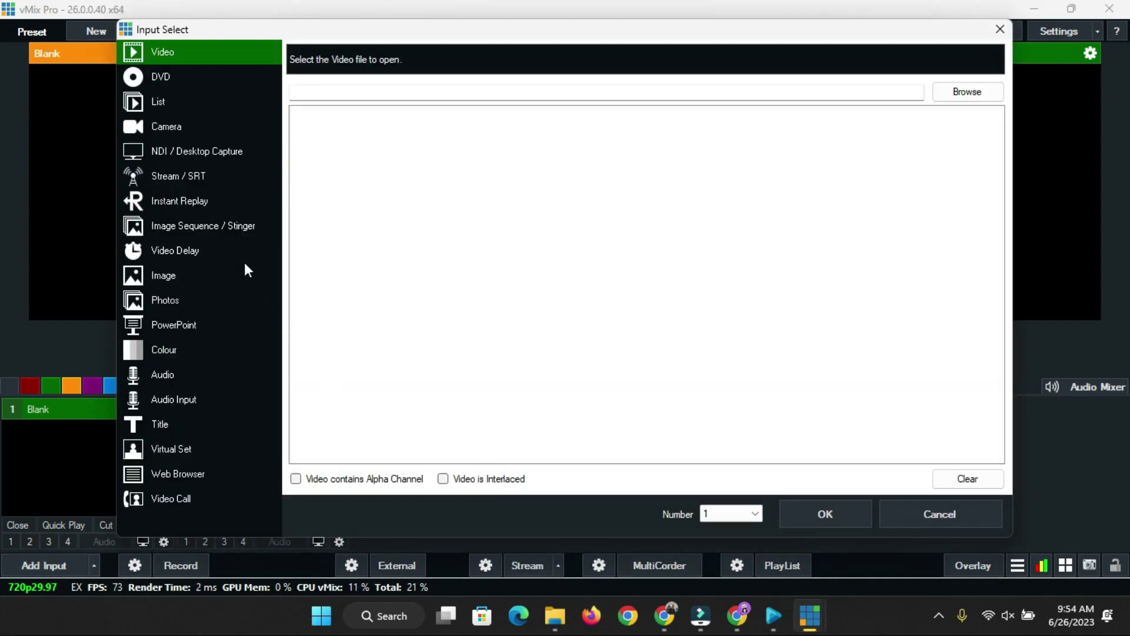
left_click(193, 153)
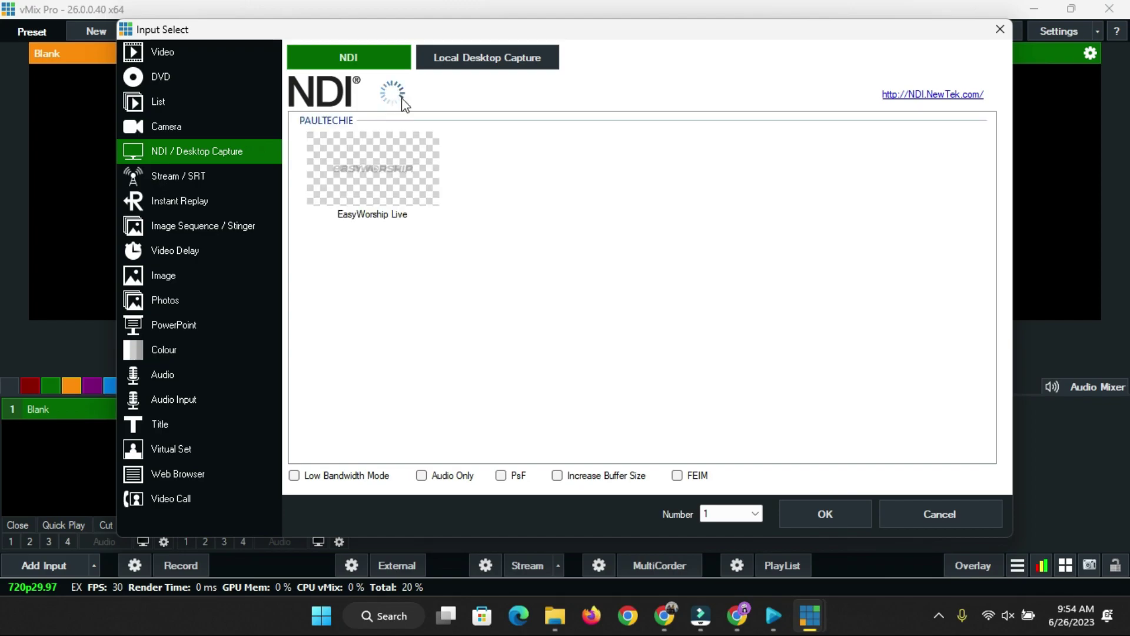
left_click(377, 170)
left_click(829, 514)
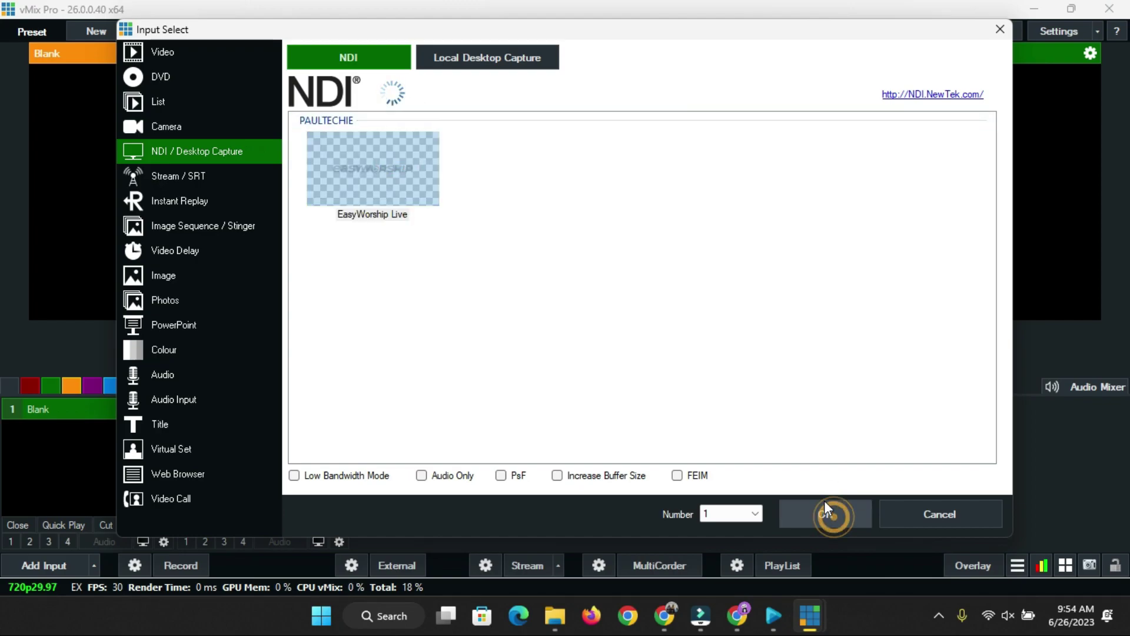
Step: Send Genesis 1:2 (PIG) live from EasyWorship, then minimize it to check vMix's NDI input
left_click(773, 615)
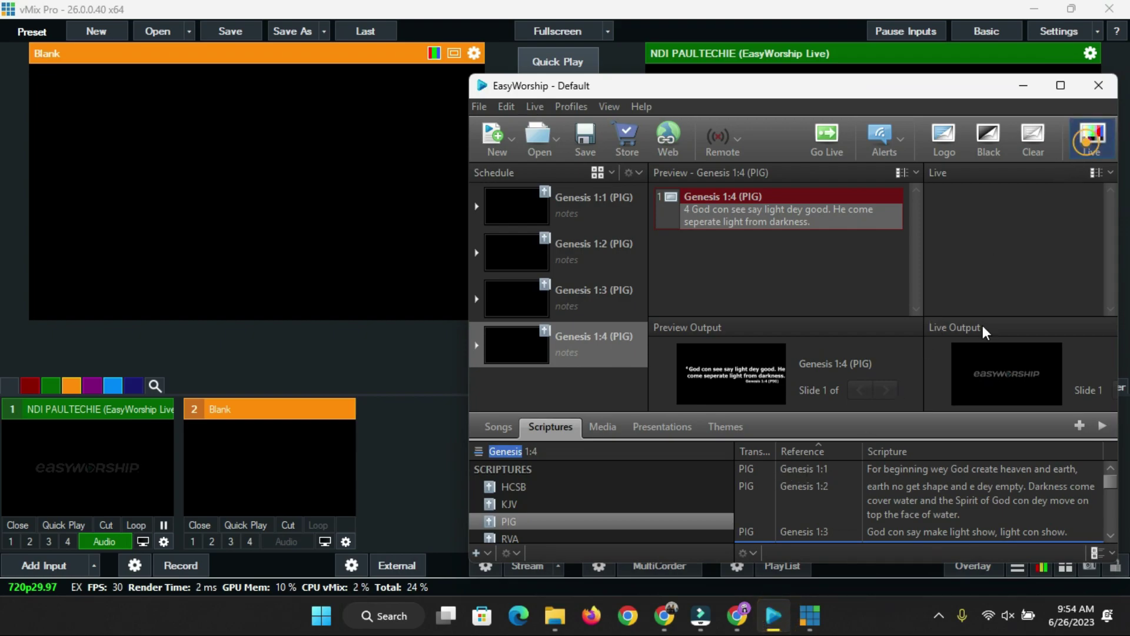
double_click(909, 480)
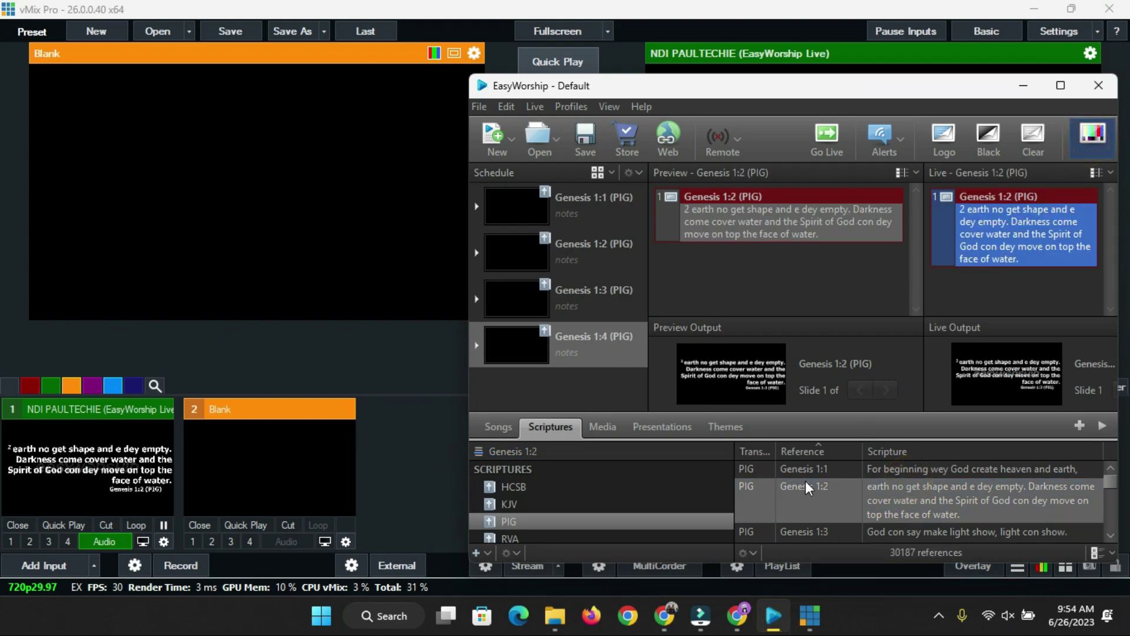
left_click(112, 472)
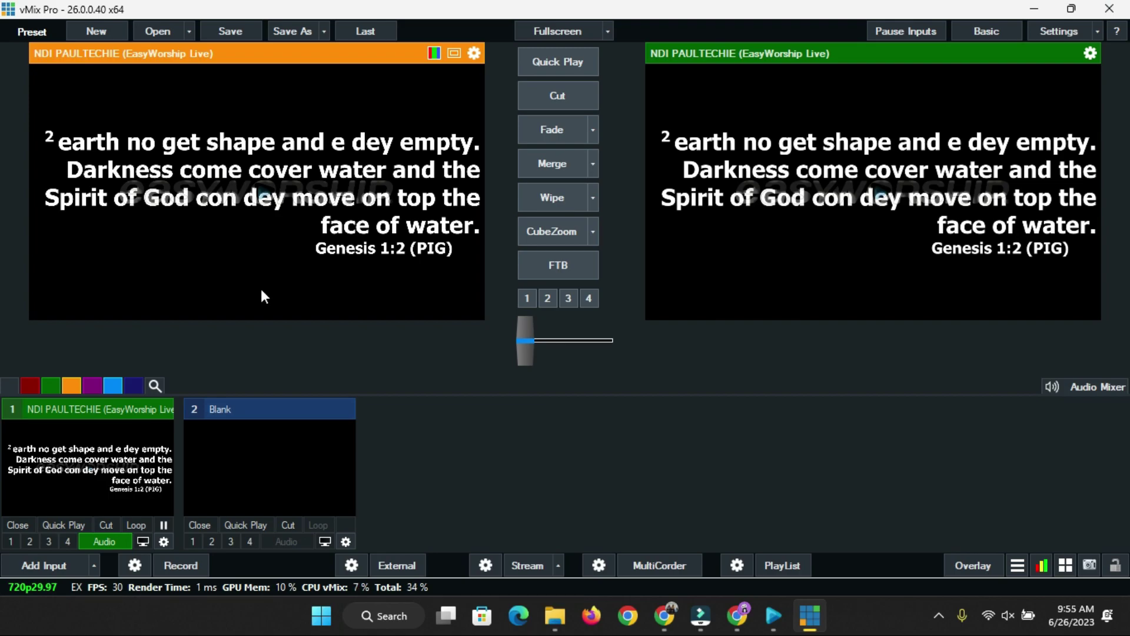
Step: Place EasyWorship beside vMix and send Genesis 1:6, then Genesis 1:8 (PIG) live
left_click(773, 616)
left_click_drag(898, 97, 438, 56)
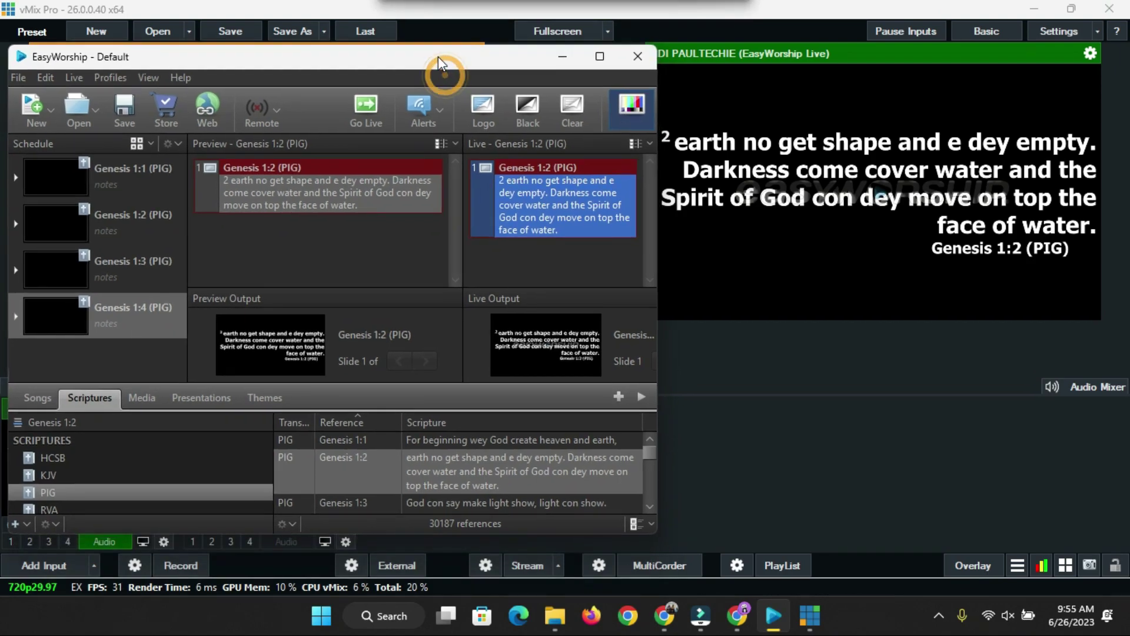
scroll(455, 489, "down", 3)
double_click(457, 454)
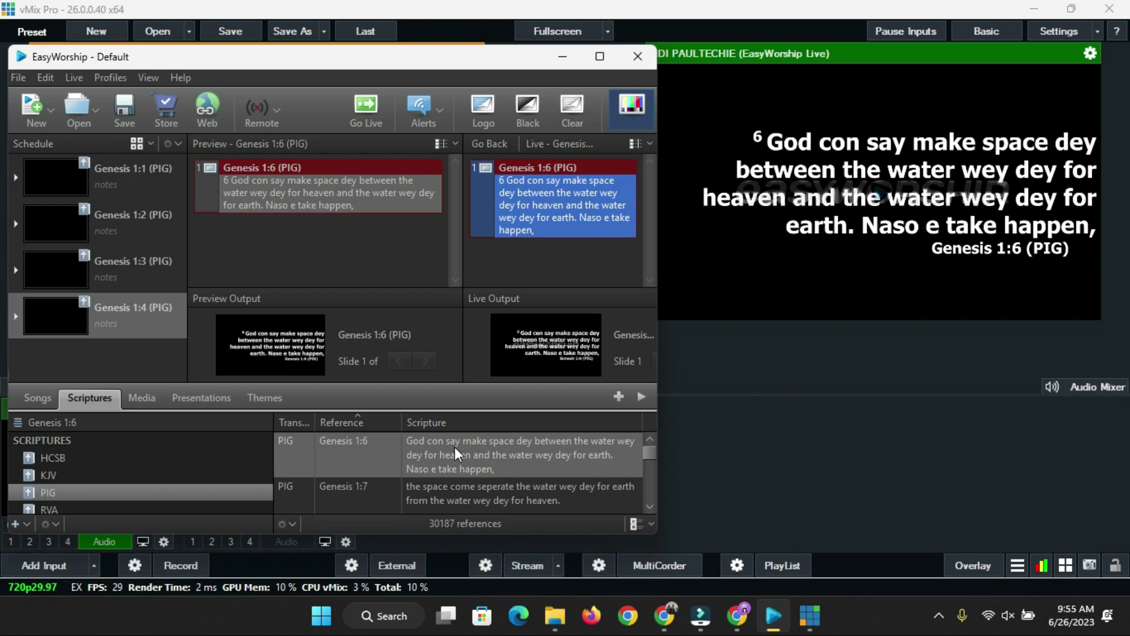
scroll(474, 490, "down", 1)
left_click(474, 474)
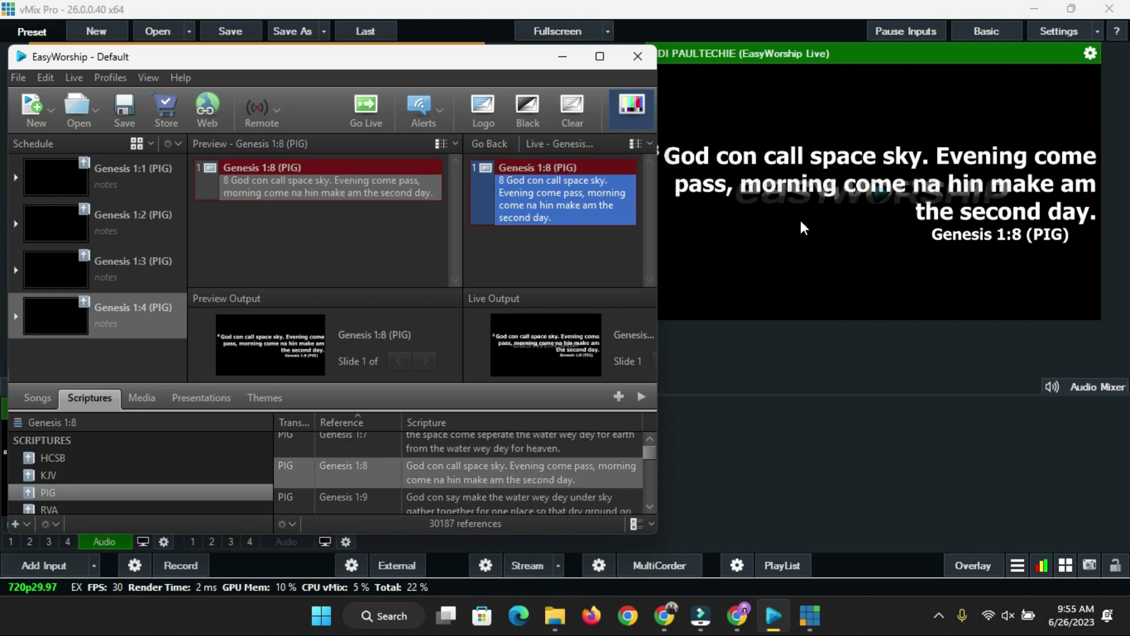